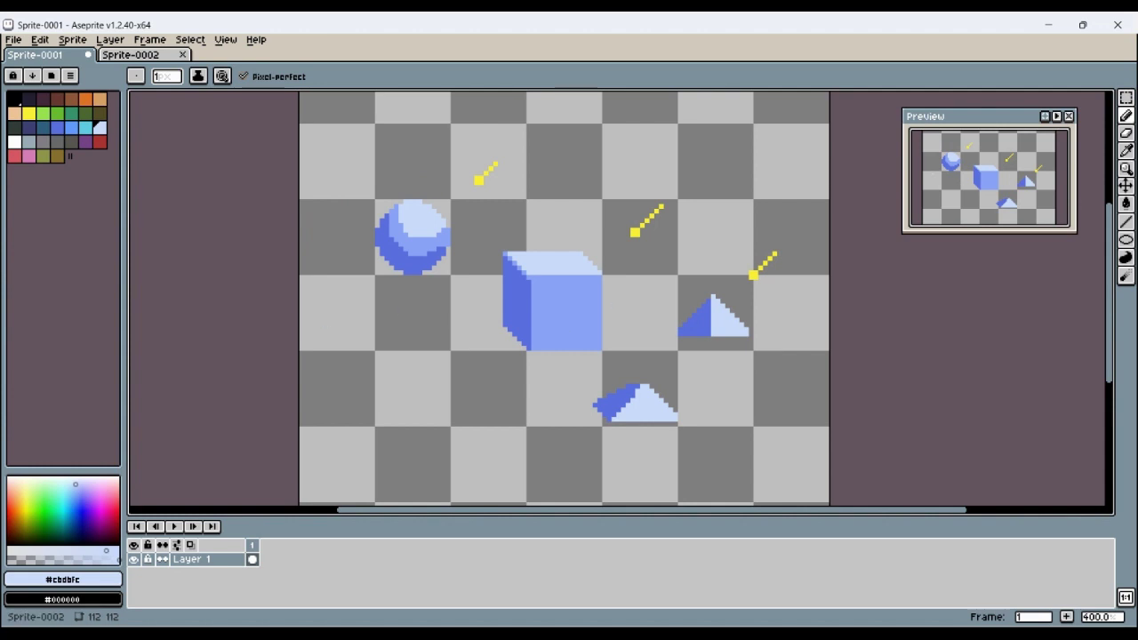
- Switch to Sprite-0002 and draw a black, unfilled near-square rectangle in the middle of the canvas as the cube's front face
left_click(131, 54)
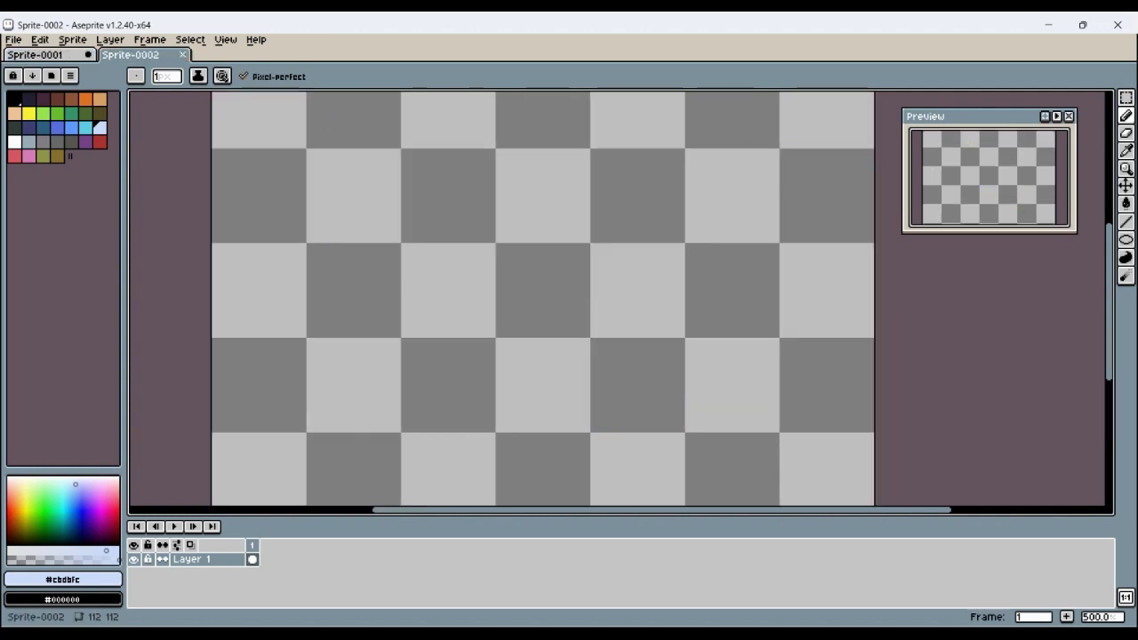
left_click(1126, 239)
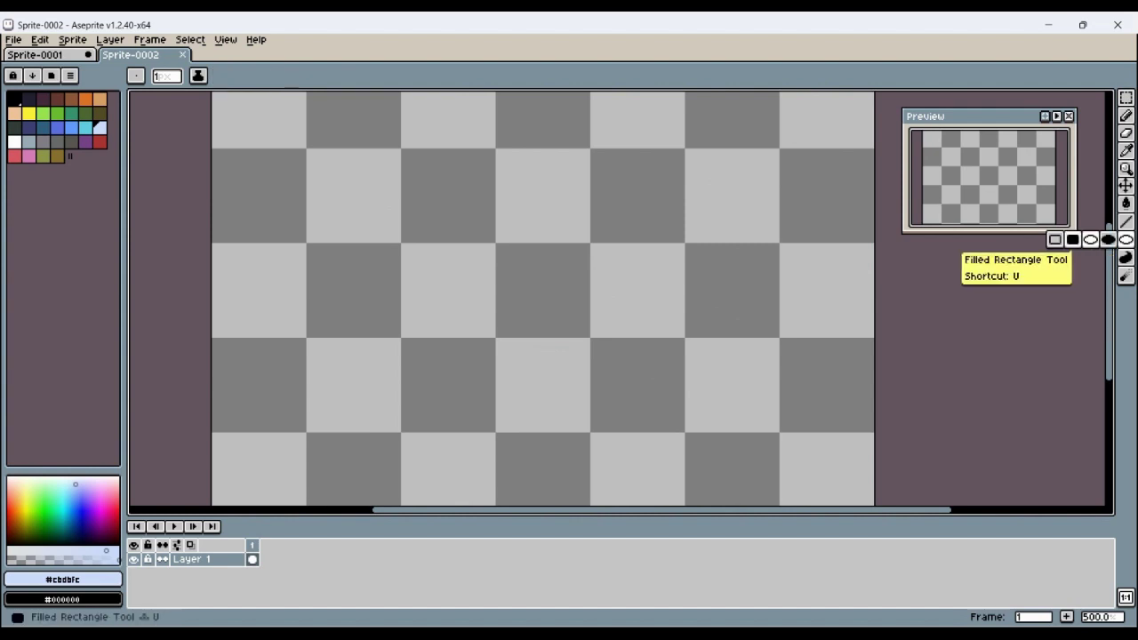
left_click(1055, 239)
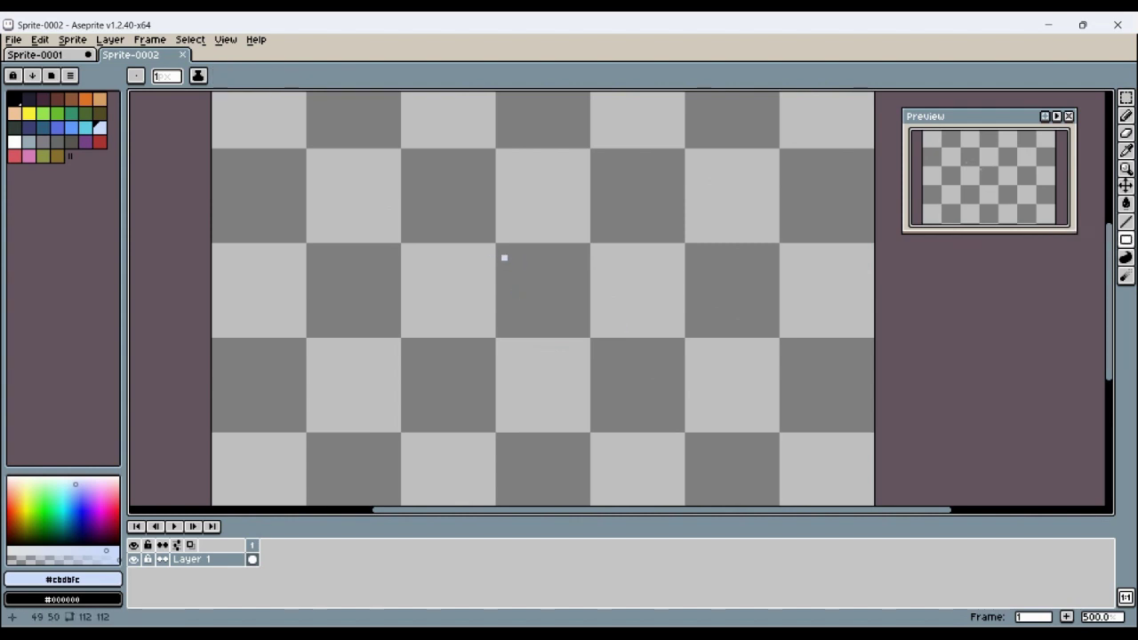
left_click(15, 98)
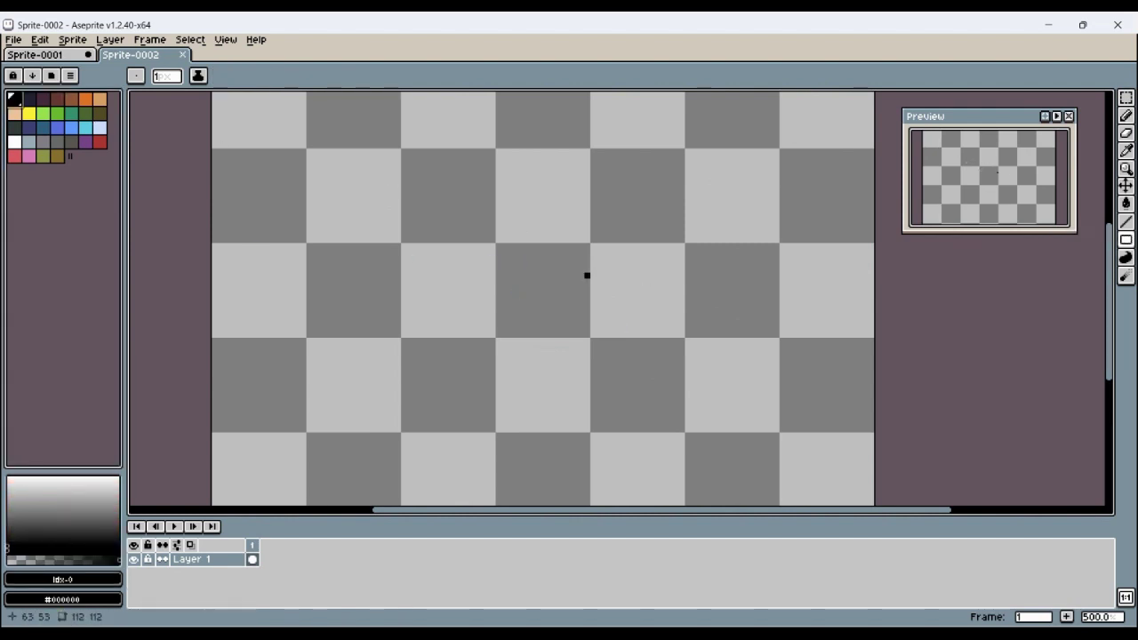
left_click_drag(498, 246, 589, 330)
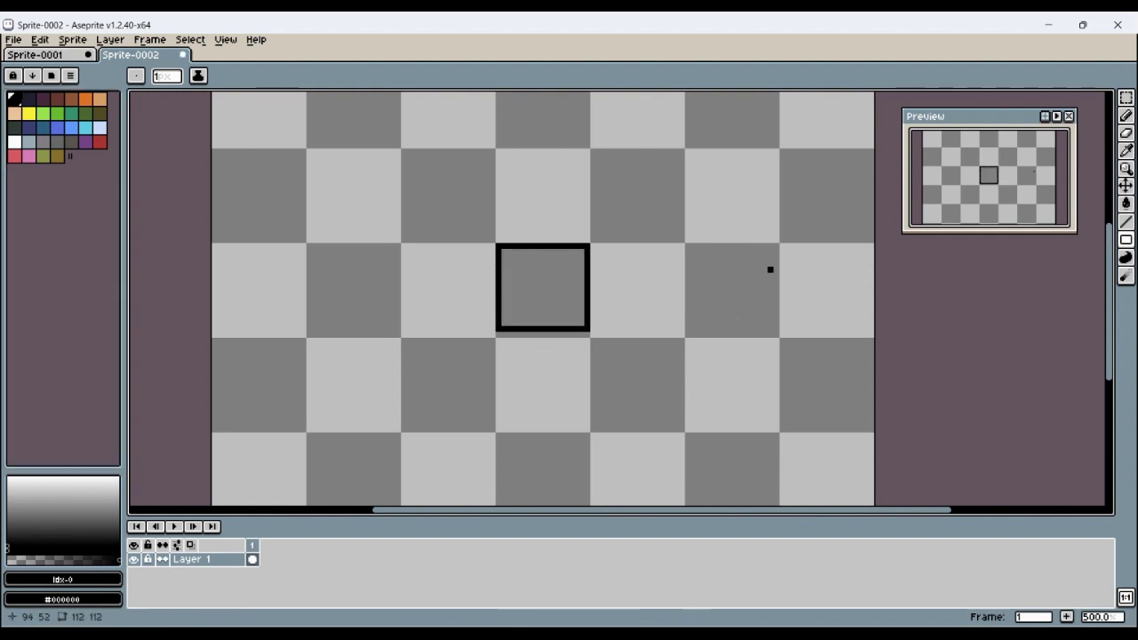
- Extend the square into a cube outline with short diagonals going up-left from three corners, joined by straight lines along the back edges
left_click(1126, 115)
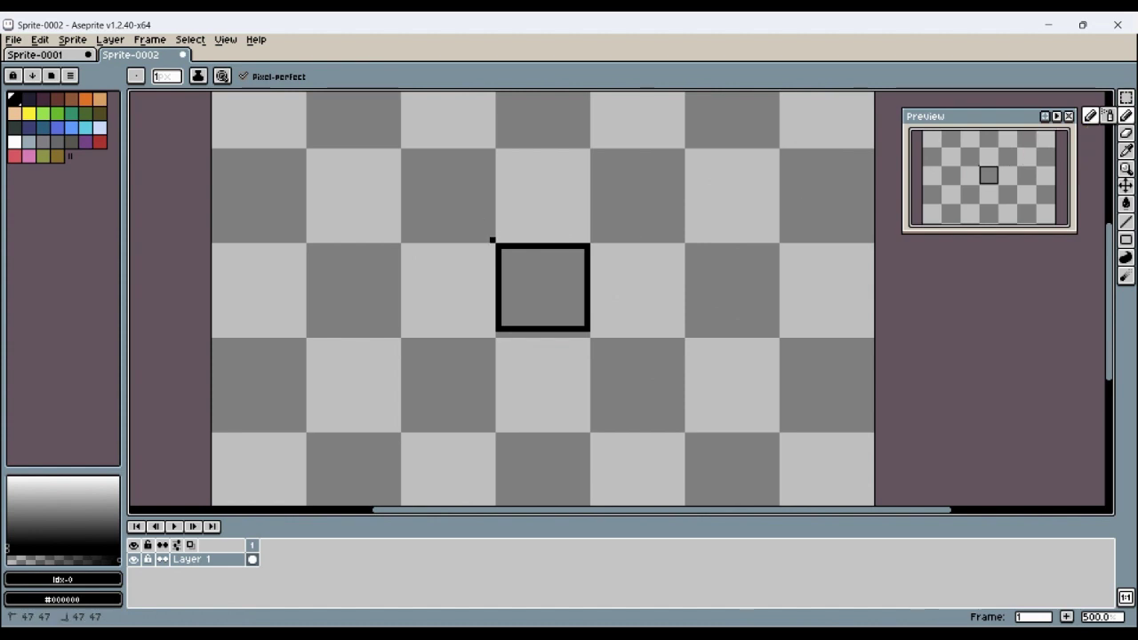
left_click_drag(492, 240, 467, 217)
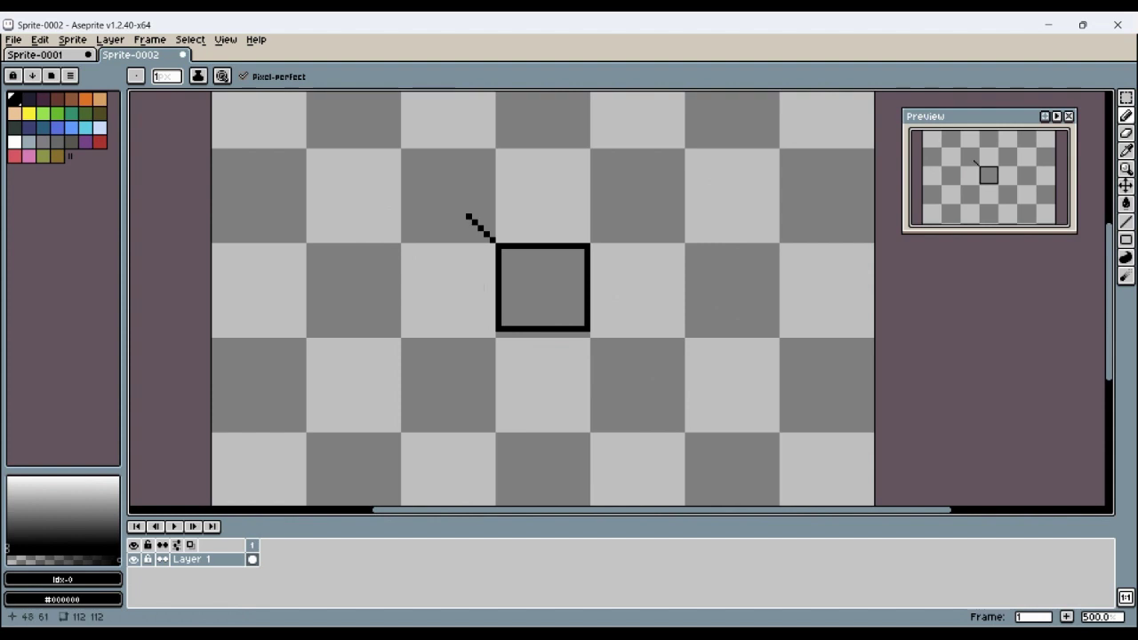
left_click_drag(491, 326, 469, 306)
left_click(575, 234)
left_click_drag(579, 233, 564, 216)
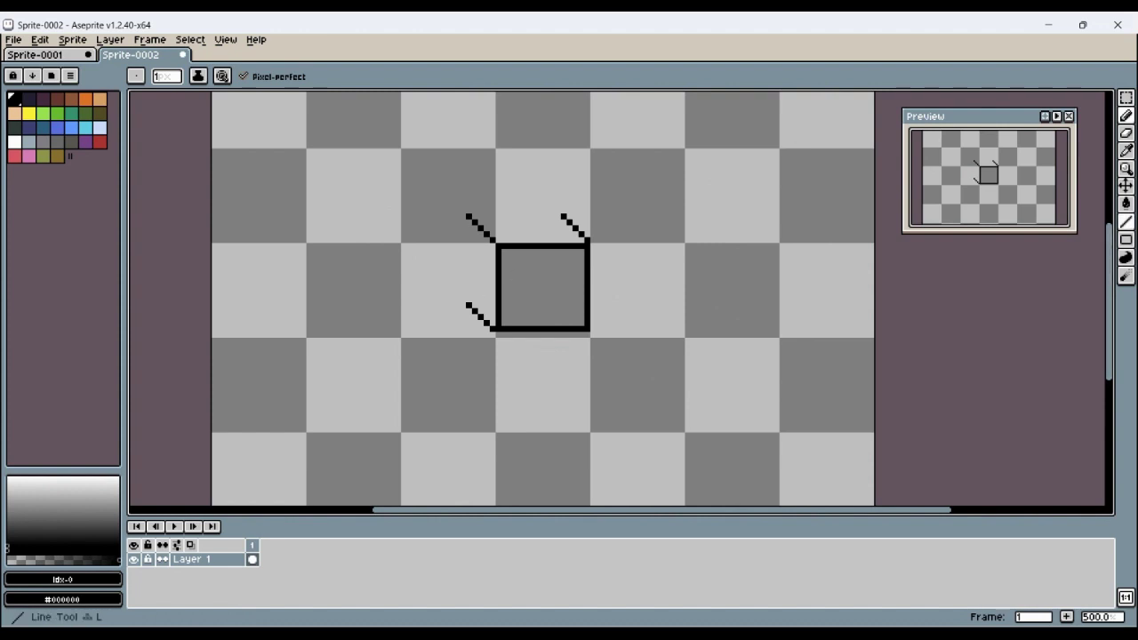
left_click(1126, 221)
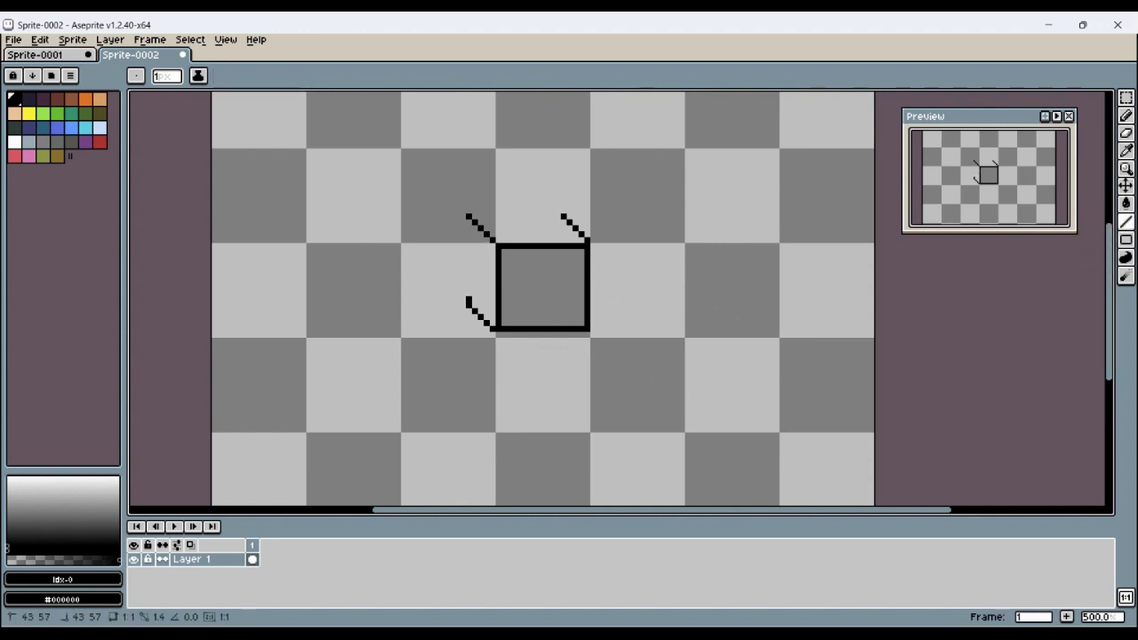
mouse_move(468, 300)
left_mouse_down()
mouse_move(468, 222)
mouse_move(563, 217)
left_mouse_up()
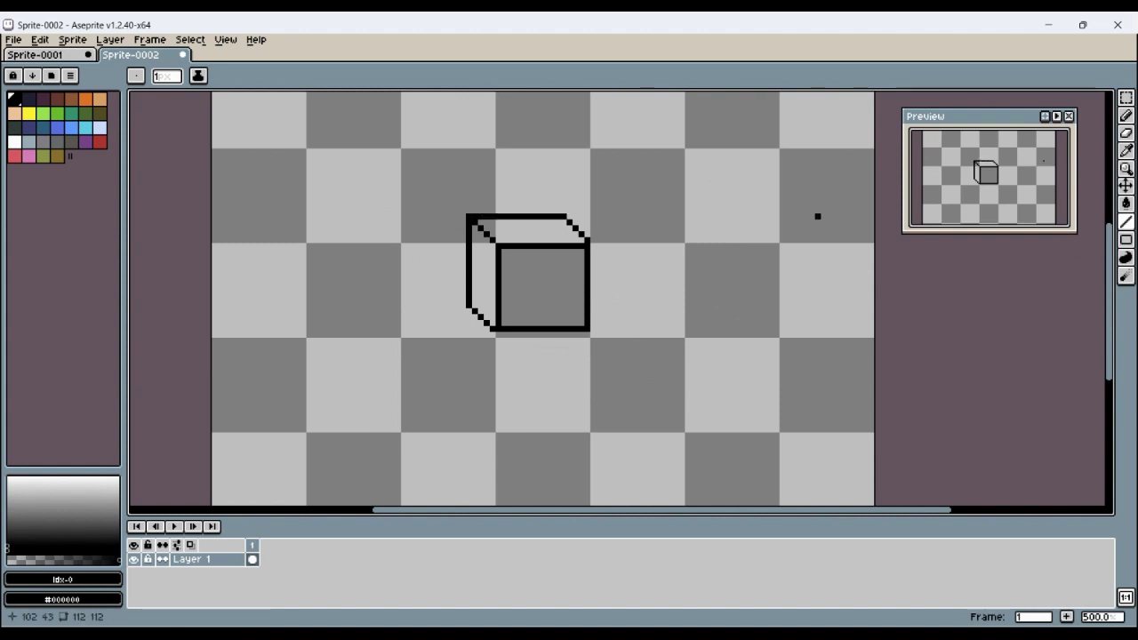
- Draw a yellow light source above and to the right of the cube: a small dot, a diagonal ray and a few scattered pixels
key("b")
left_click(1126, 115)
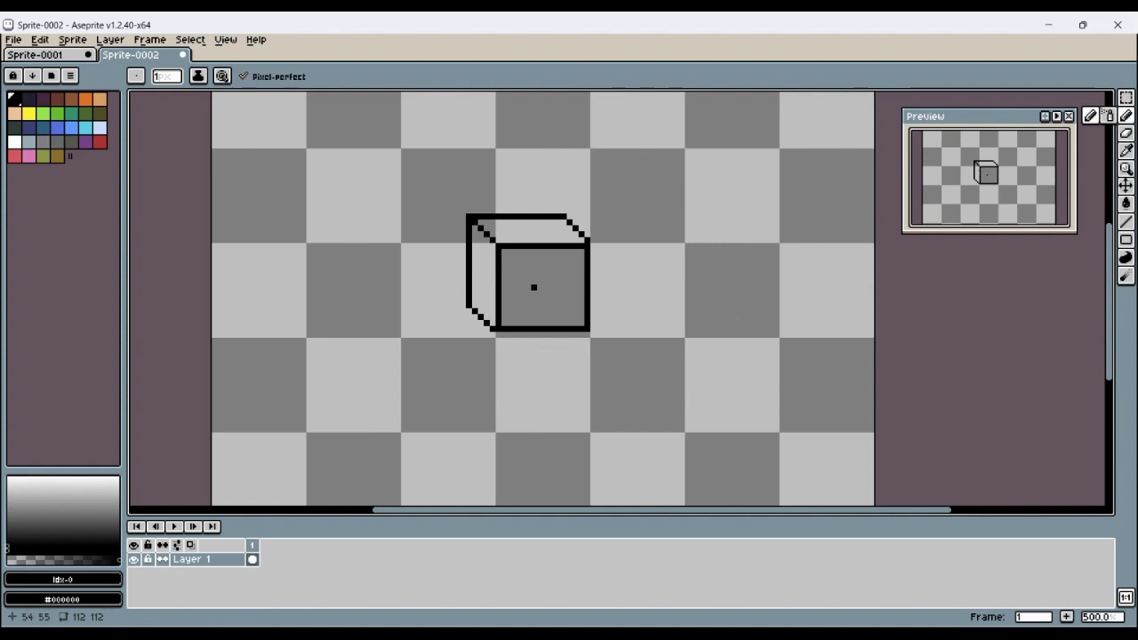
left_click(29, 113)
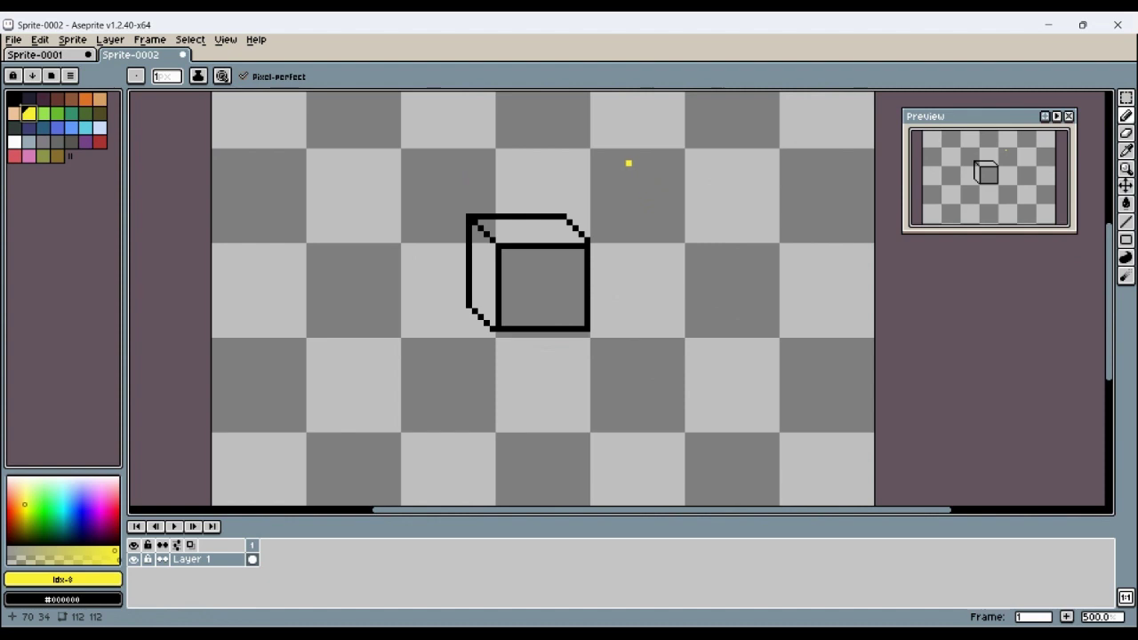
left_click(628, 162)
left_click(629, 168)
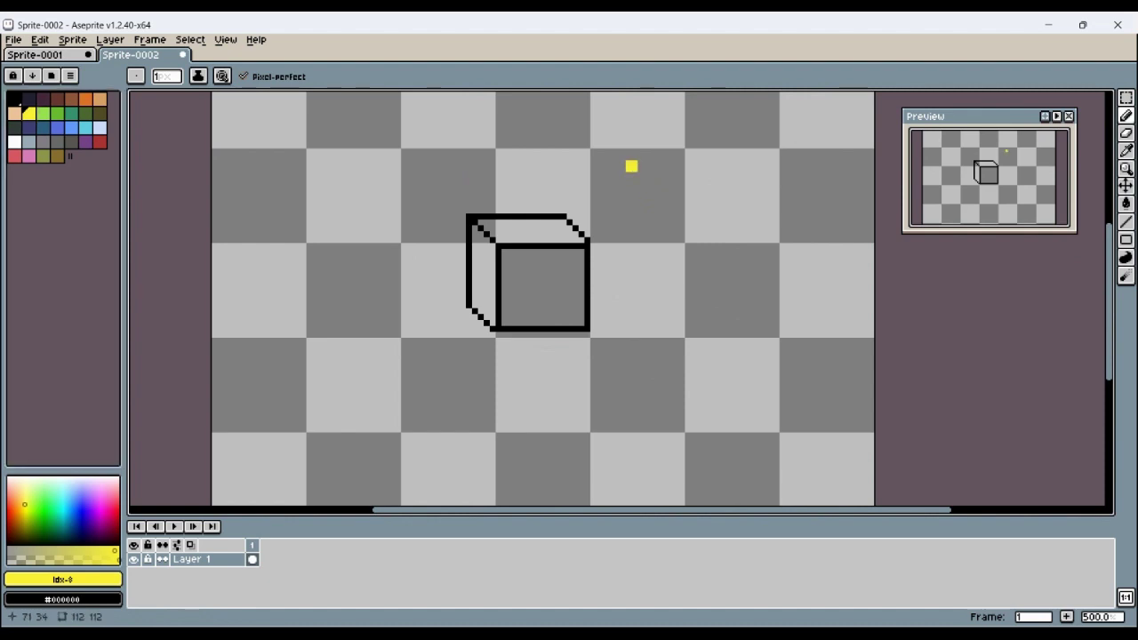
left_click(634, 163)
key("ctrl+z")
left_click(658, 139, "shift")
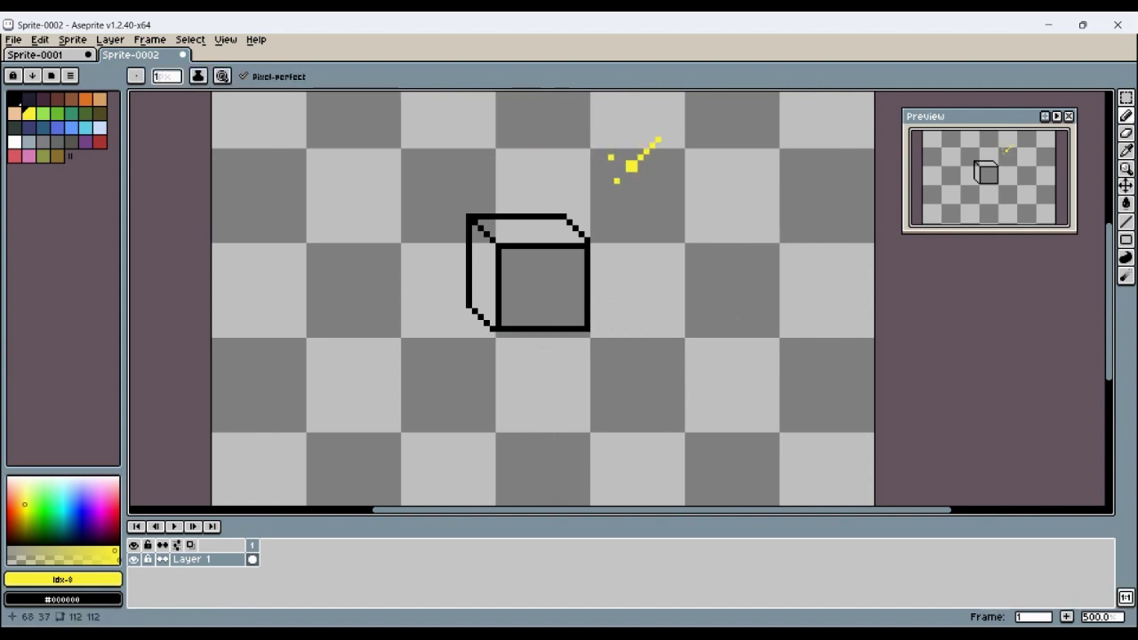
left_click(610, 181)
- Fill the cube's left face with the medium gray palette color using the Paint Bucket
left_click(43, 140)
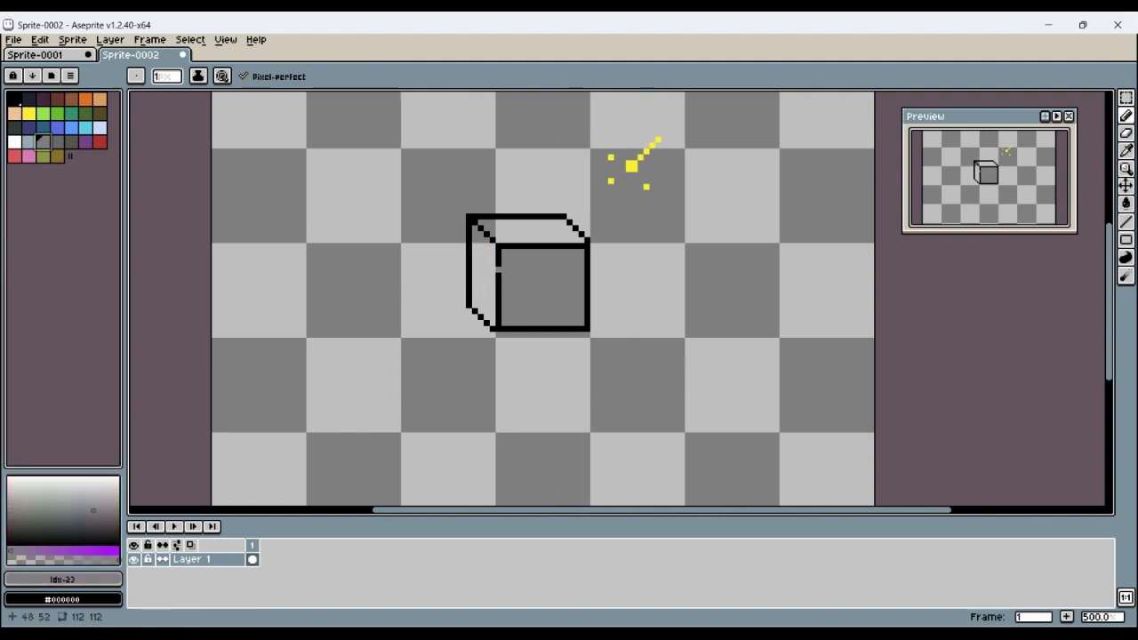
key("g")
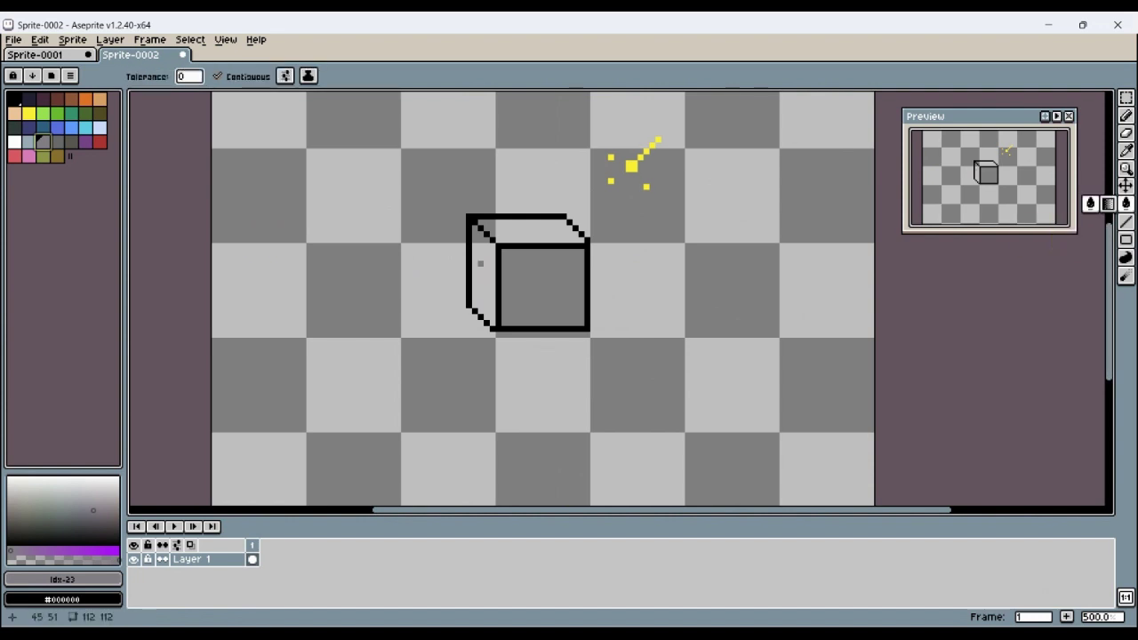
left_click(482, 267)
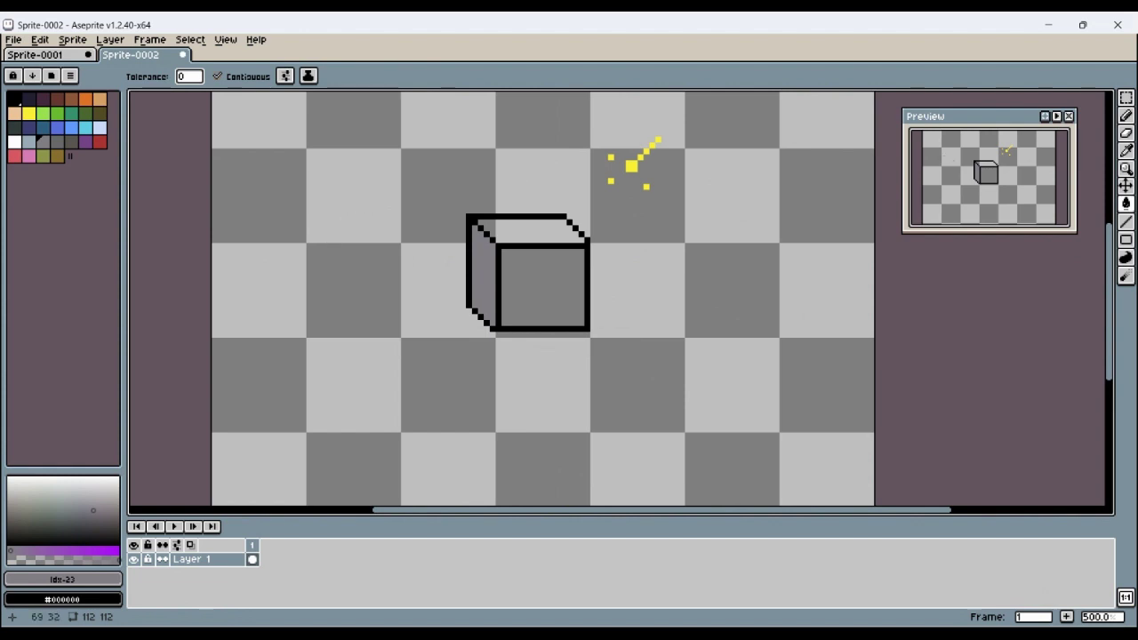
- Scribble a solid black cast shadow on the ground at the lower left of the cube with the Pencil
left_click(529, 121, "alt")
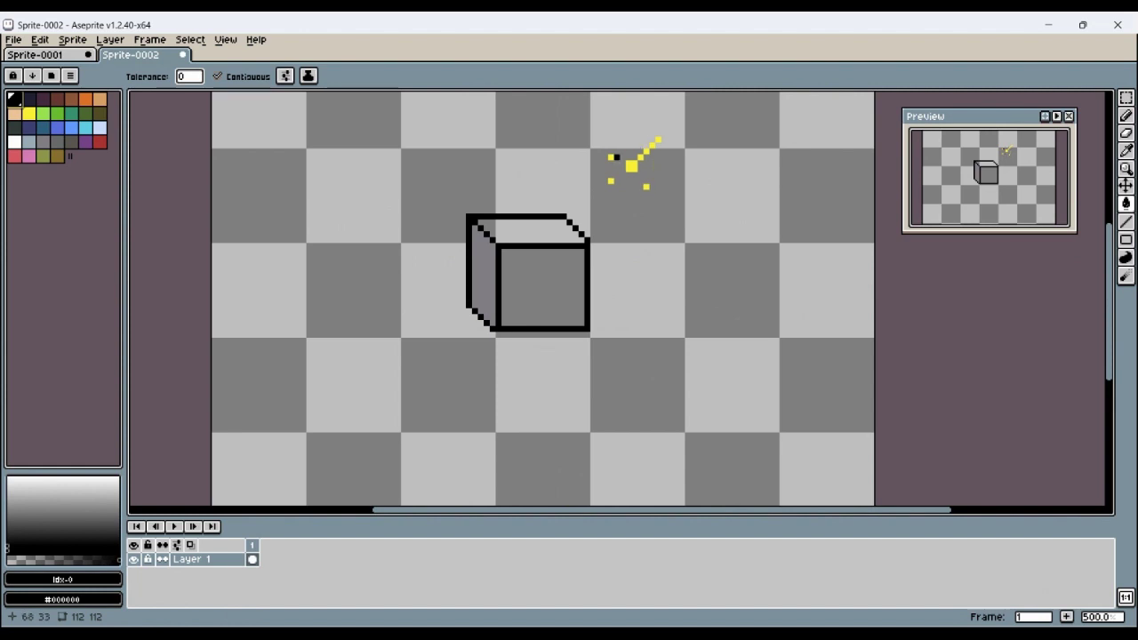
left_click(462, 316)
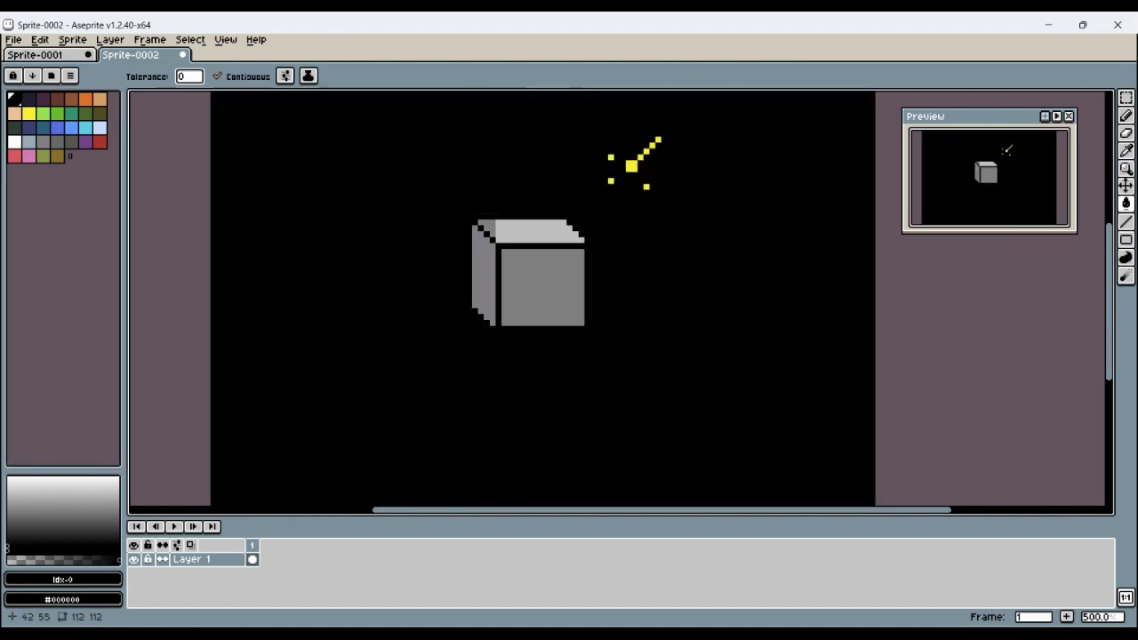
key("ctrl+z")
key("b")
mouse_move(469, 348)
left_mouse_down()
mouse_move(457, 332)
mouse_move(469, 340)
mouse_move(396, 326)
mouse_move(379, 334)
mouse_move(473, 345)
mouse_move(381, 342)
mouse_move(455, 322)
mouse_move(420, 321)
mouse_move(373, 320)
mouse_move(418, 347)
mouse_move(491, 347)
mouse_move(430, 311)
mouse_move(391, 311)
mouse_move(362, 329)
mouse_move(387, 353)
mouse_move(492, 353)
left_mouse_up()
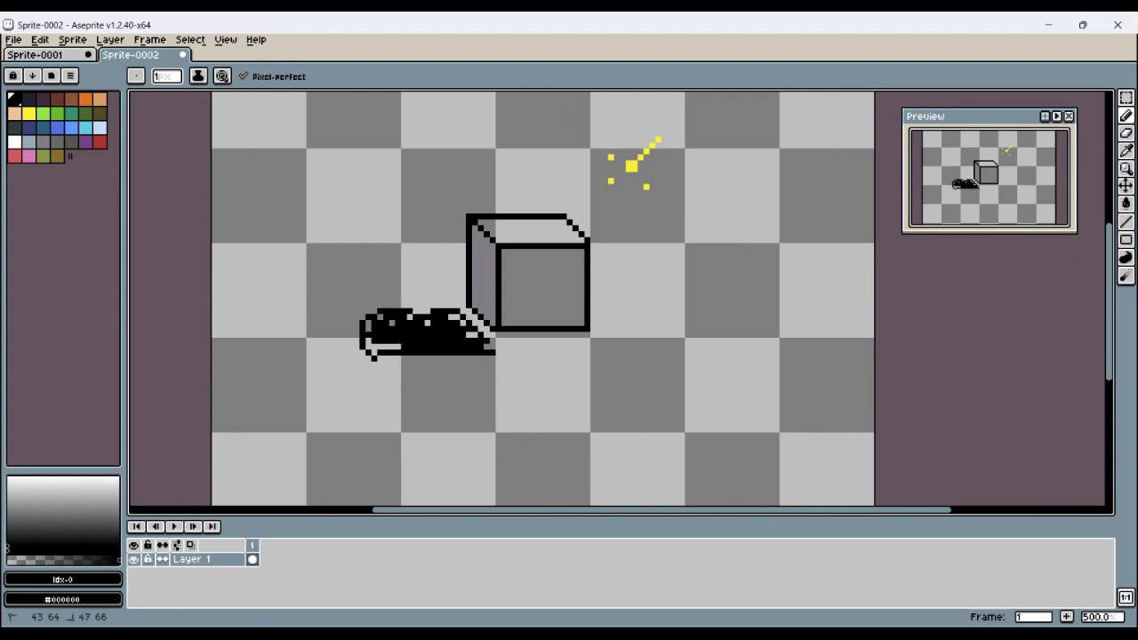
mouse_move(432, 311)
left_mouse_down()
mouse_move(369, 342)
mouse_move(396, 346)
mouse_move(374, 352)
left_mouse_up()
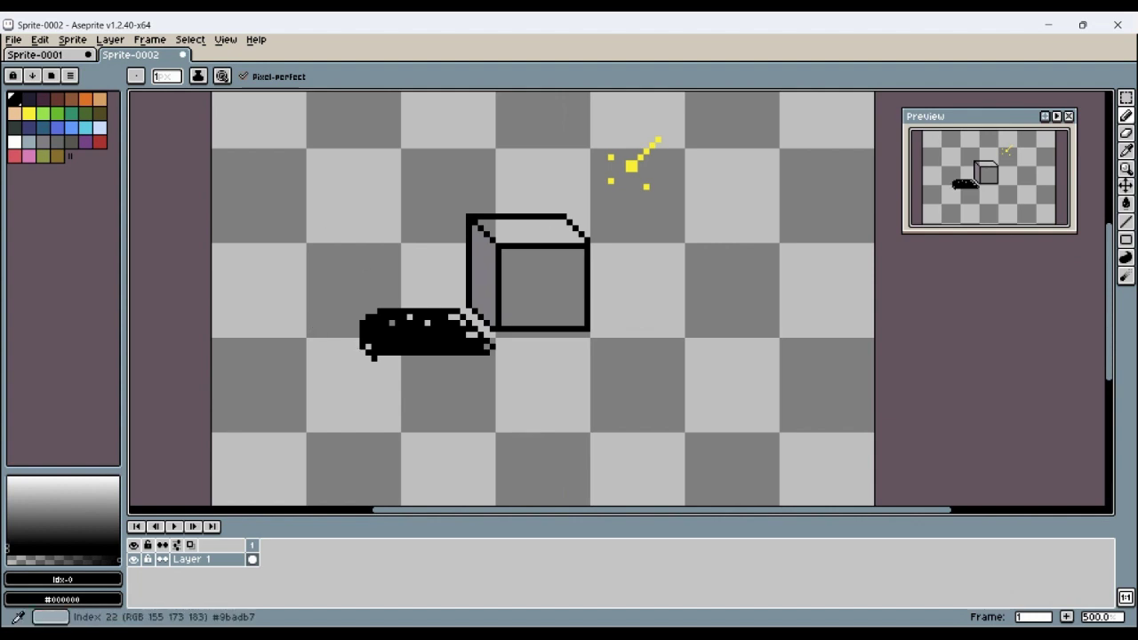
- Lighten the gray to a pale tone and fill the cube's top face with it
left_click(43, 142)
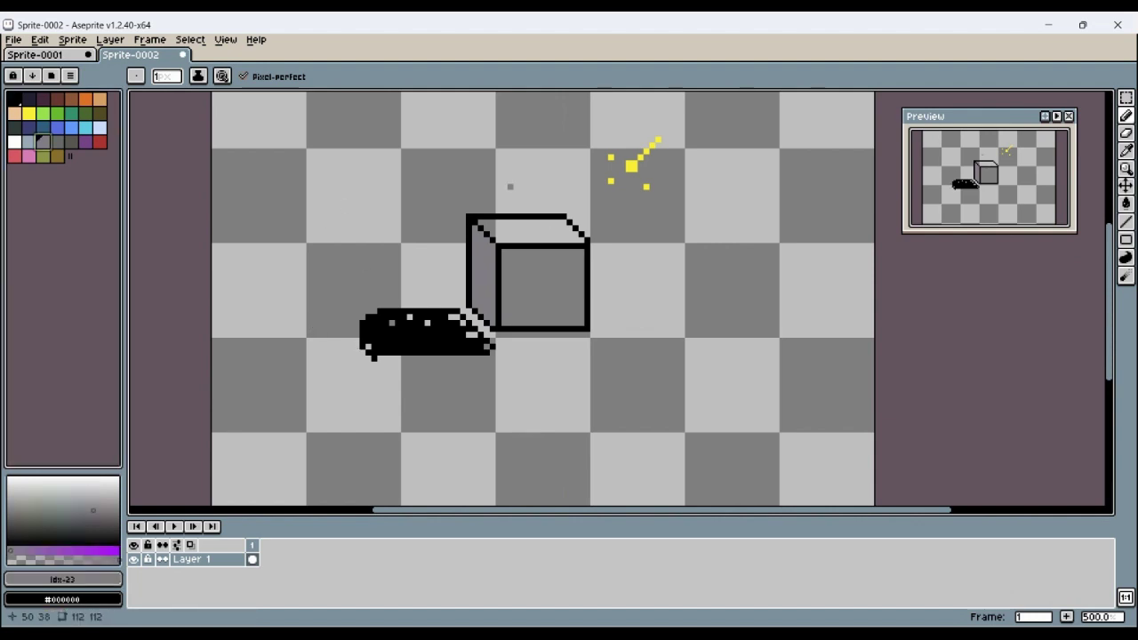
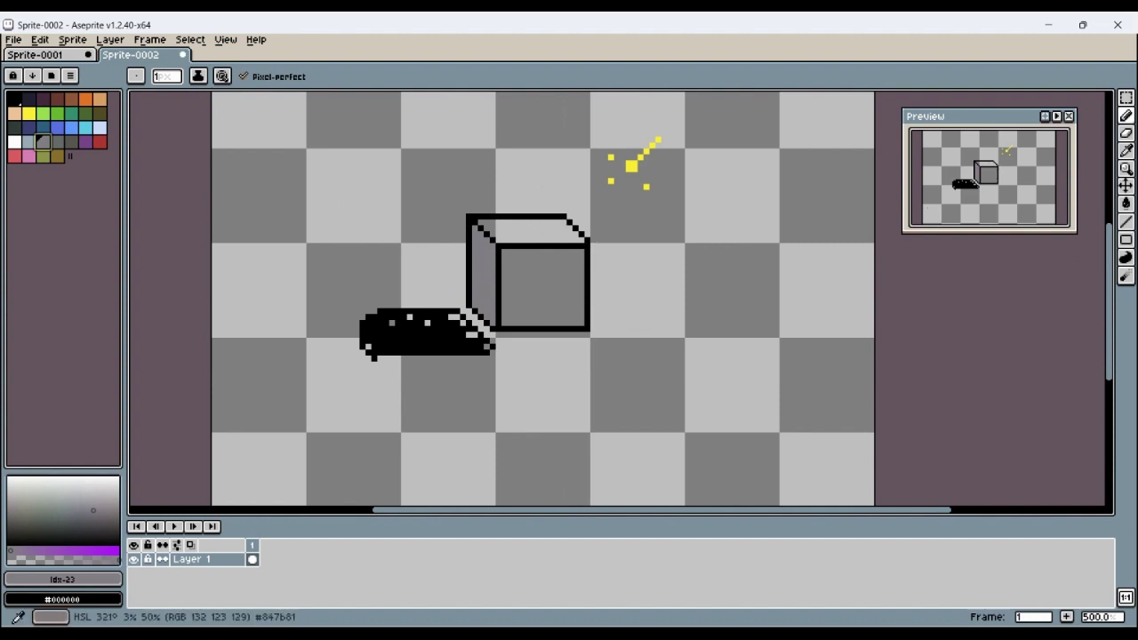
left_click(91, 505)
left_click_drag(92, 506, 95, 487)
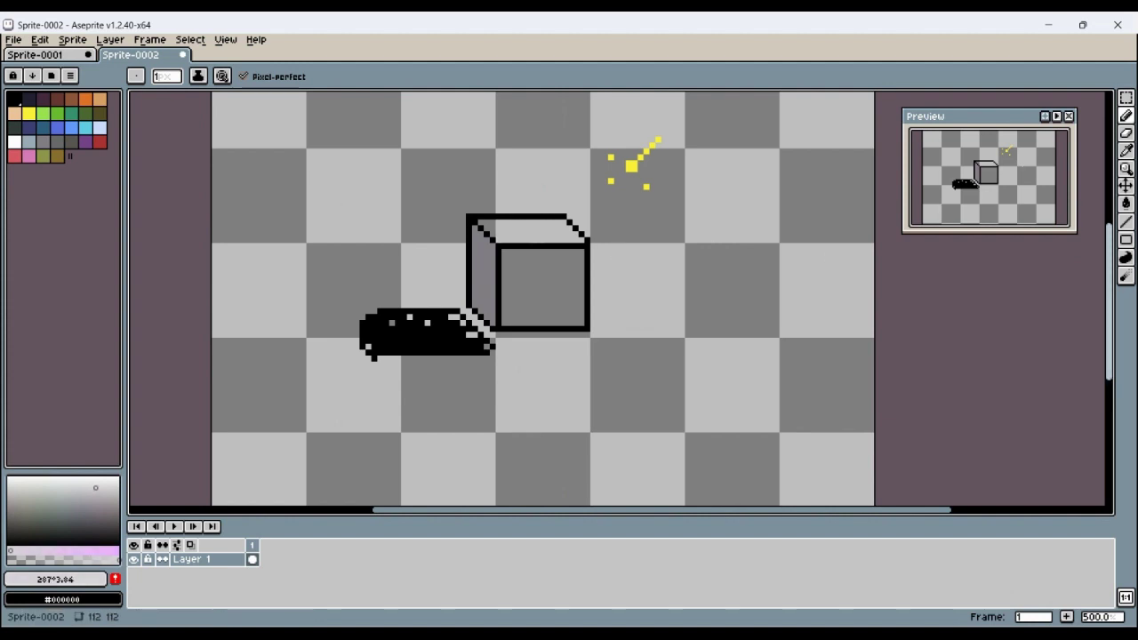
left_click(1126, 204)
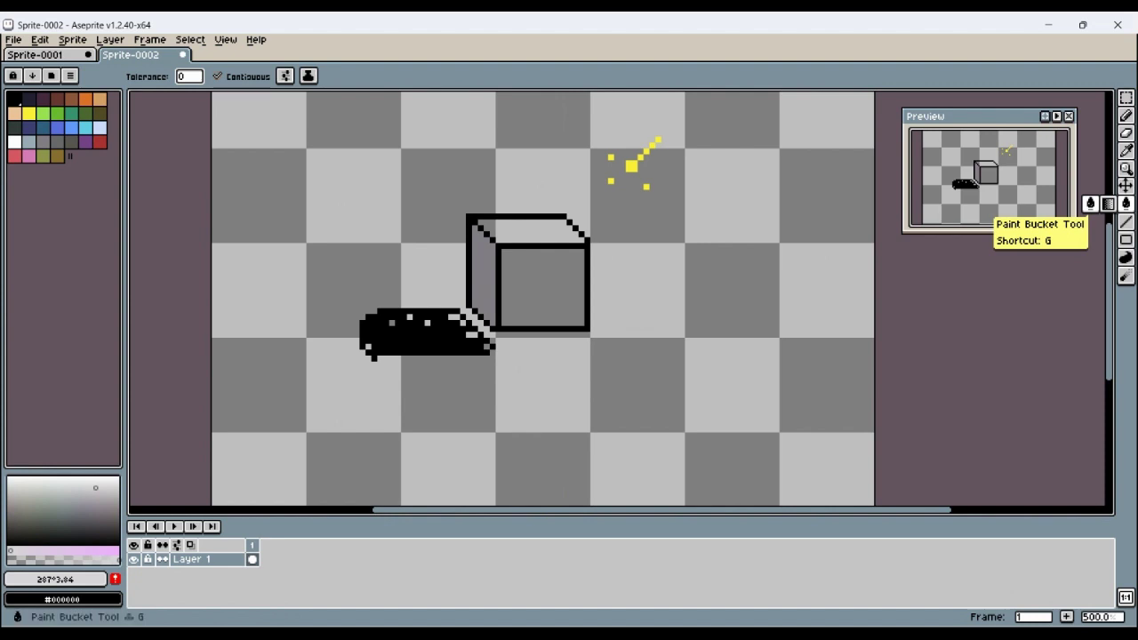
left_click(521, 236)
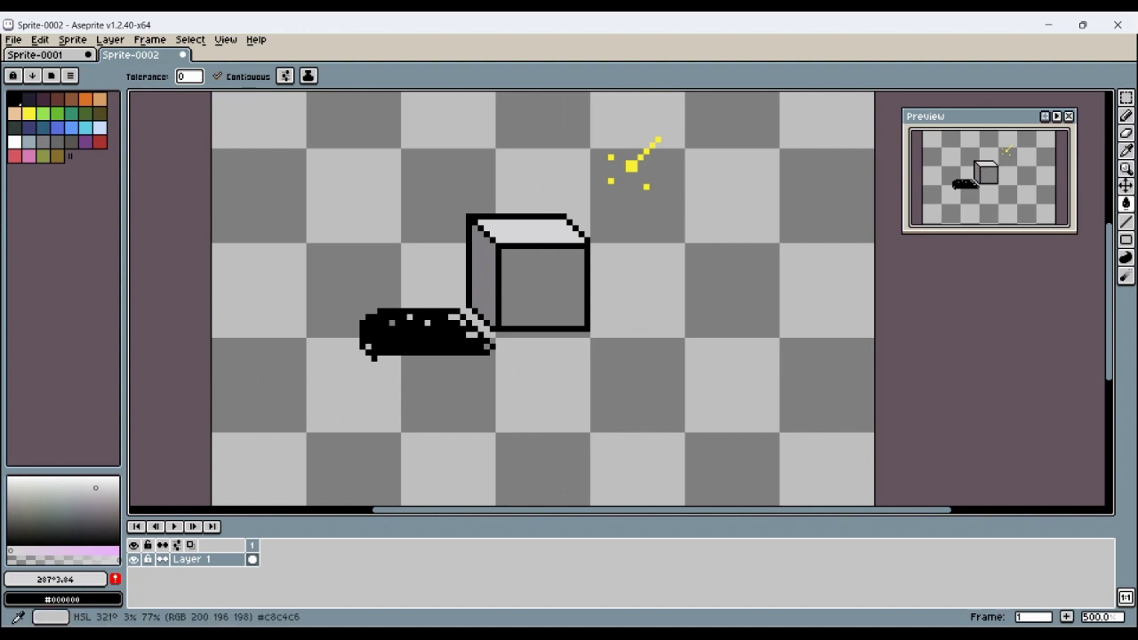
- Fill the cube's front face with a mid gray between the tones of the top and left faces
left_click(97, 494)
left_click(556, 274)
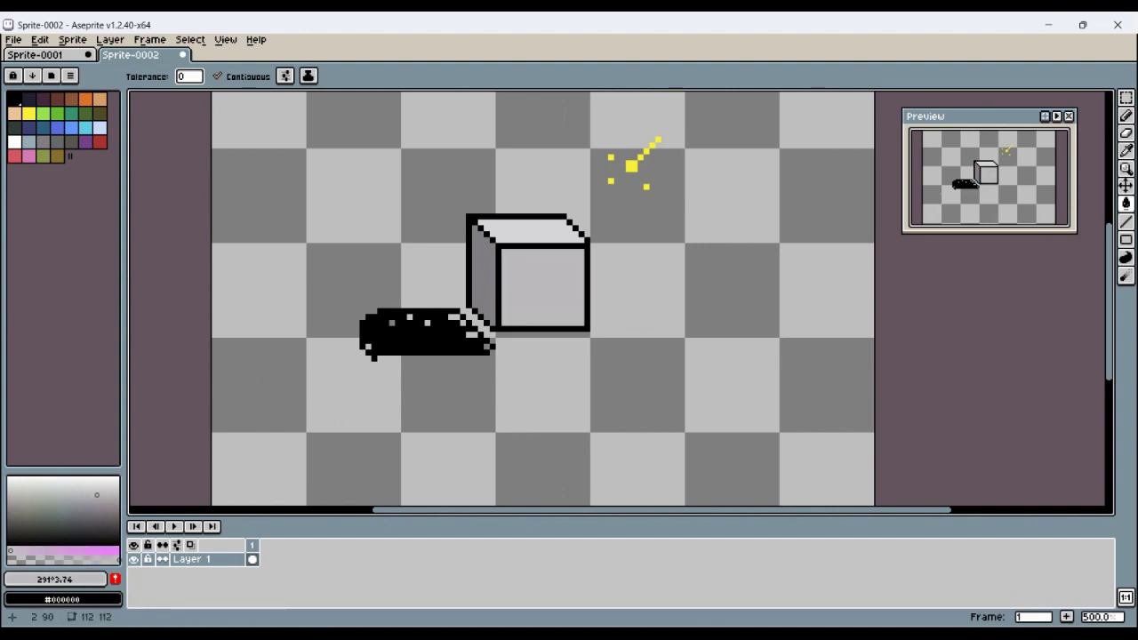
left_click(95, 500)
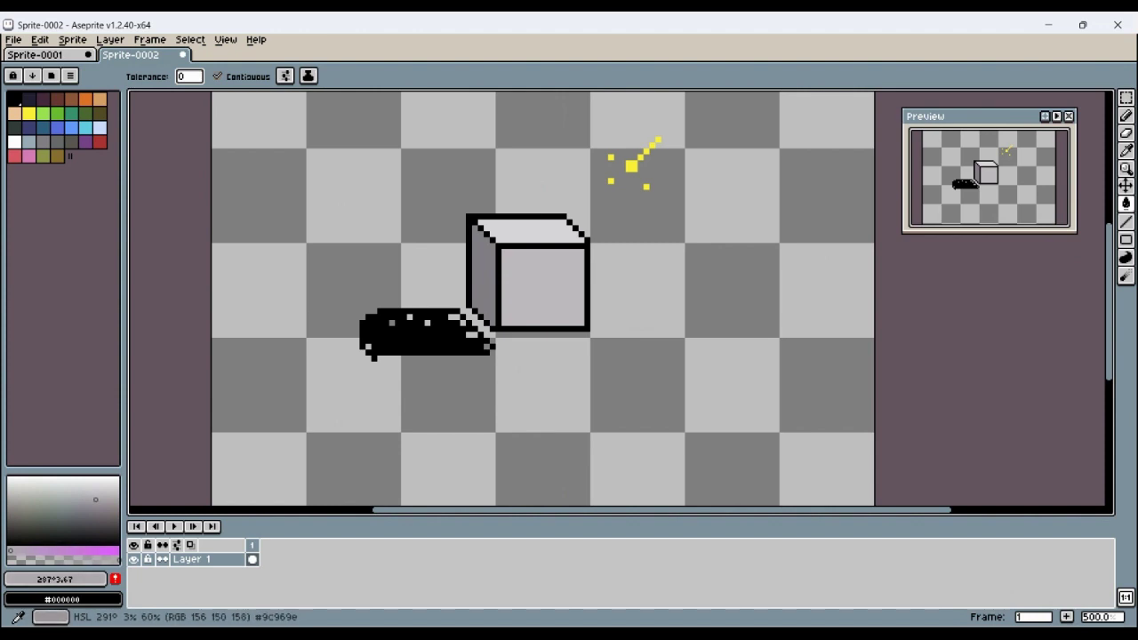
left_click(550, 274)
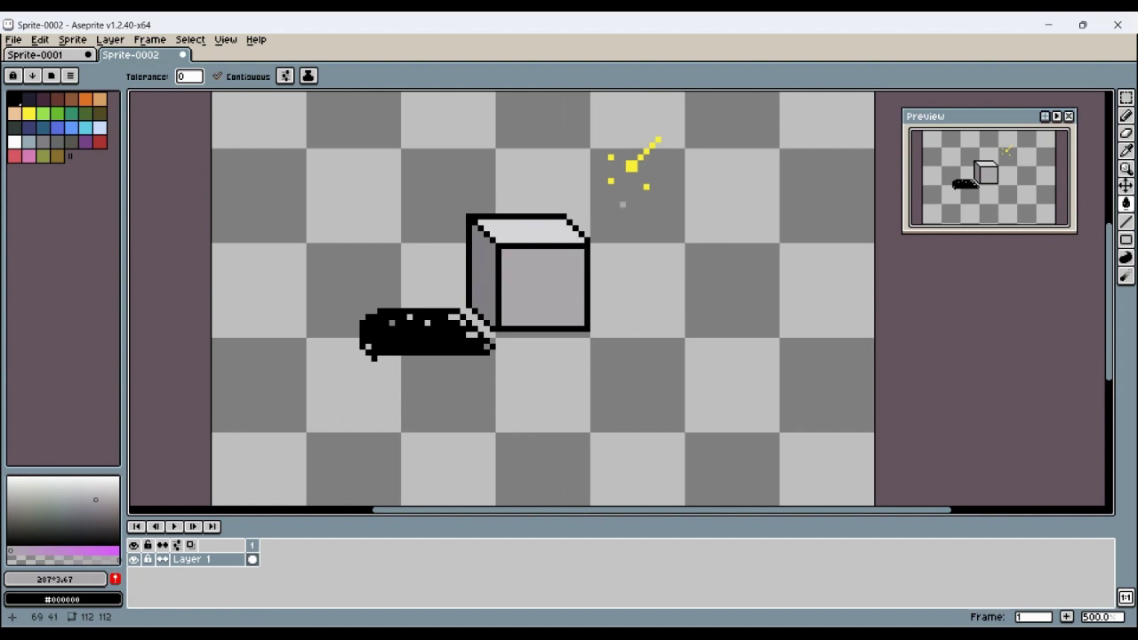
- Draw a black light bulb outline around the yellow light source, with a thick stem running from the ray to its neck
key("b")
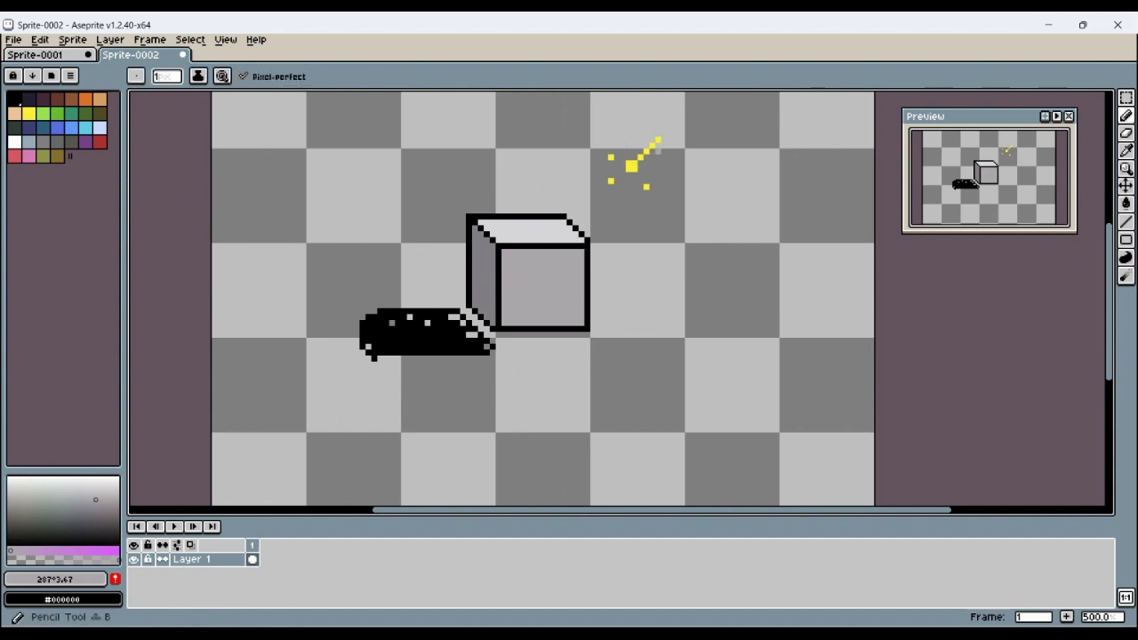
left_click(15, 98)
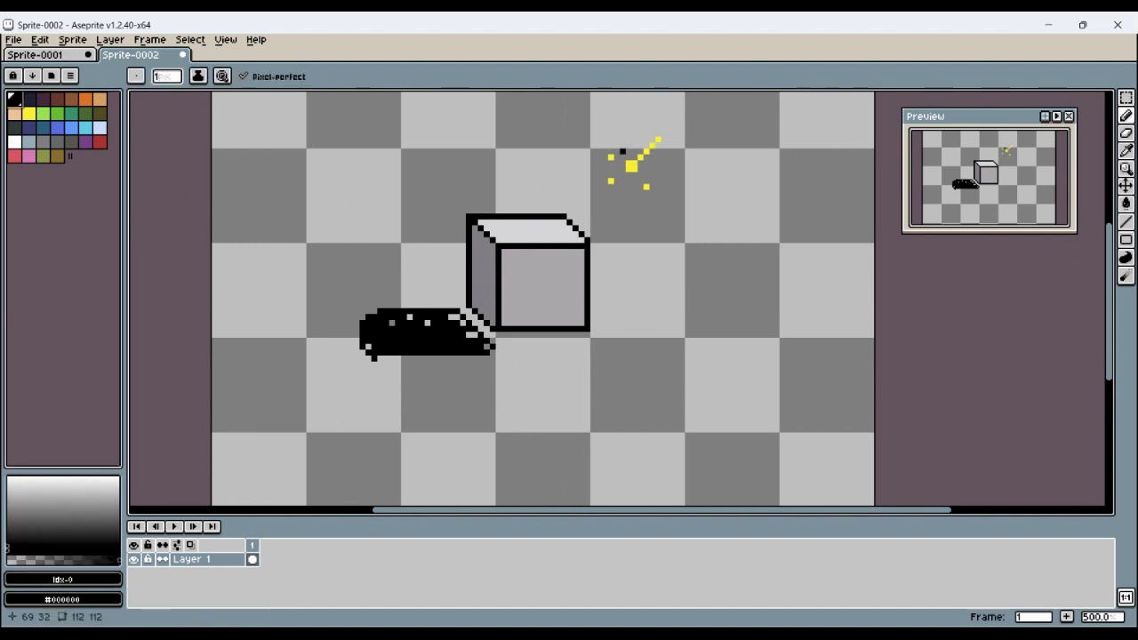
mouse_move(663, 111)
left_mouse_down()
mouse_move(604, 140)
mouse_move(593, 158)
mouse_move(612, 199)
mouse_move(664, 189)
mouse_move(707, 104)
mouse_move(668, 108)
mouse_move(711, 97)
mouse_move(683, 111)
left_mouse_up()
left_click(671, 157)
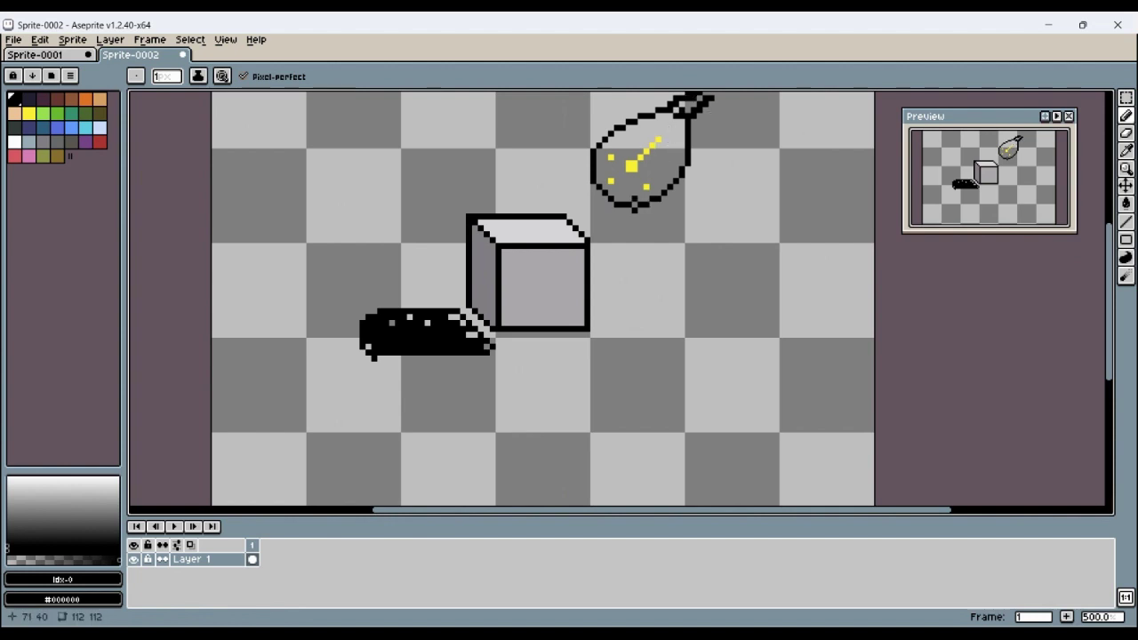
left_click_drag(658, 134, 673, 122)
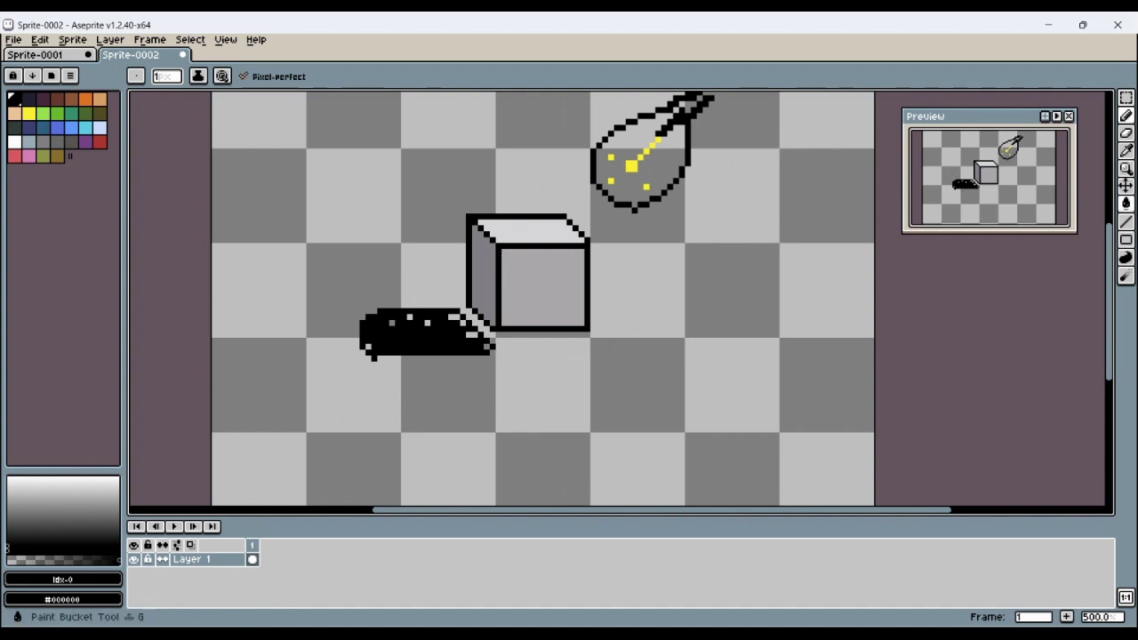
- Fill the cube's top face with pale blue, the left face with dark blue and the front face with medium blue
left_click(1125, 203)
left_click(100, 128)
left_click(530, 229)
left_click(57, 127)
left_click(481, 267)
left_click(71, 128)
left_click(543, 286)
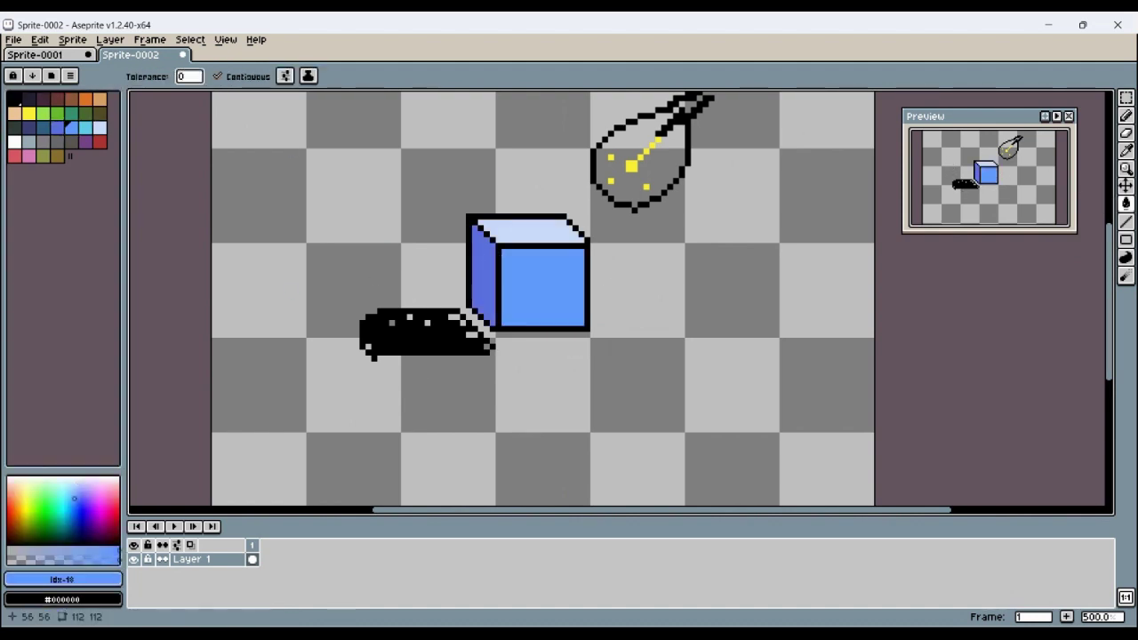
- Recolor the black outline around the cube's top face with its pale blue, #cbdbfc
left_click(534, 230, "alt")
key("b")
left_click_drag(571, 224, 585, 238)
left_click_drag(469, 215, 566, 217)
key("ctrl+z")
left_click_drag(503, 246, 587, 248)
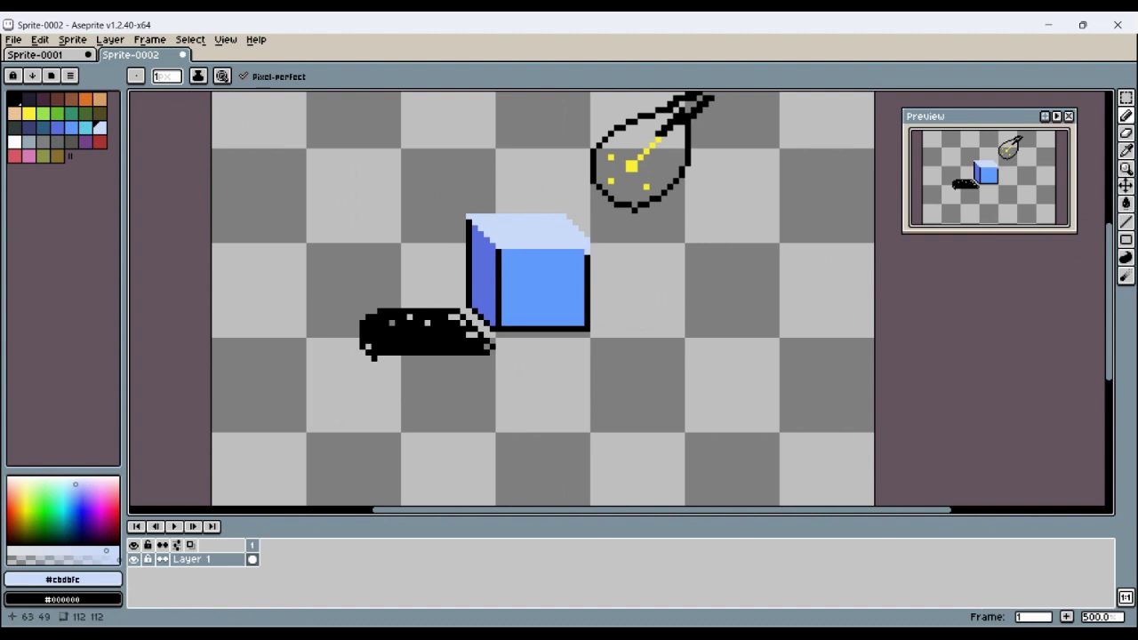
- Recolor the black outlines of the cube's front face with its medium blue and of the left face with its dark blue, #5b6ee1
key("ctrl+z")
left_click(543, 284, "alt")
mouse_move(503, 247)
left_mouse_down()
mouse_move(587, 247)
mouse_move(589, 329)
mouse_move(498, 333)
mouse_move(497, 256)
left_mouse_up()
left_click(485, 284, "alt")
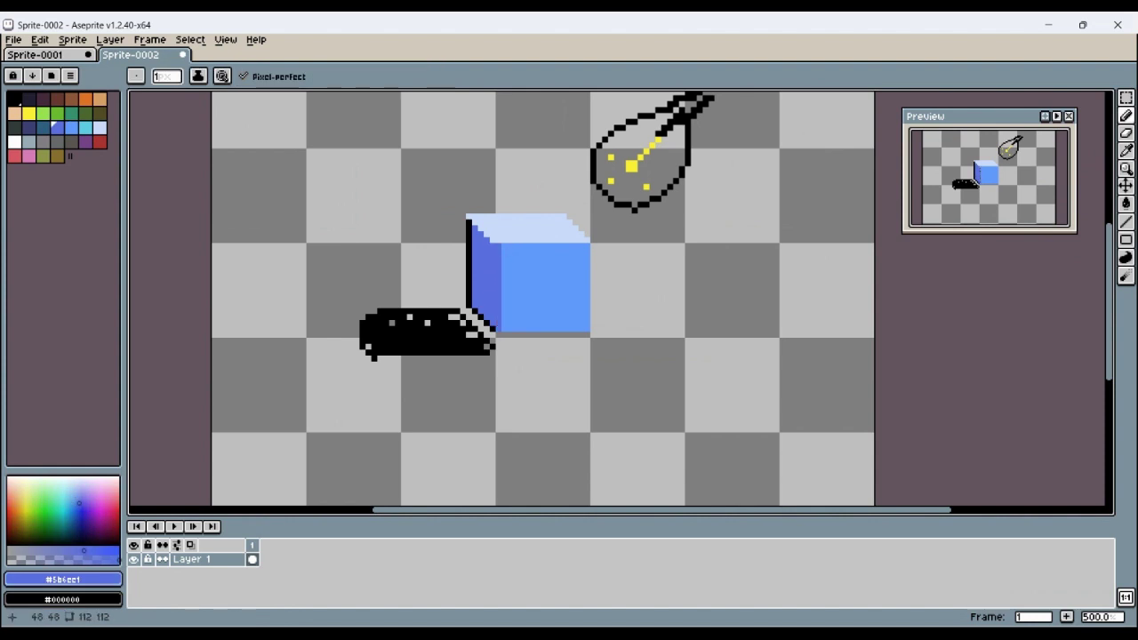
left_click_drag(471, 324, 469, 220)
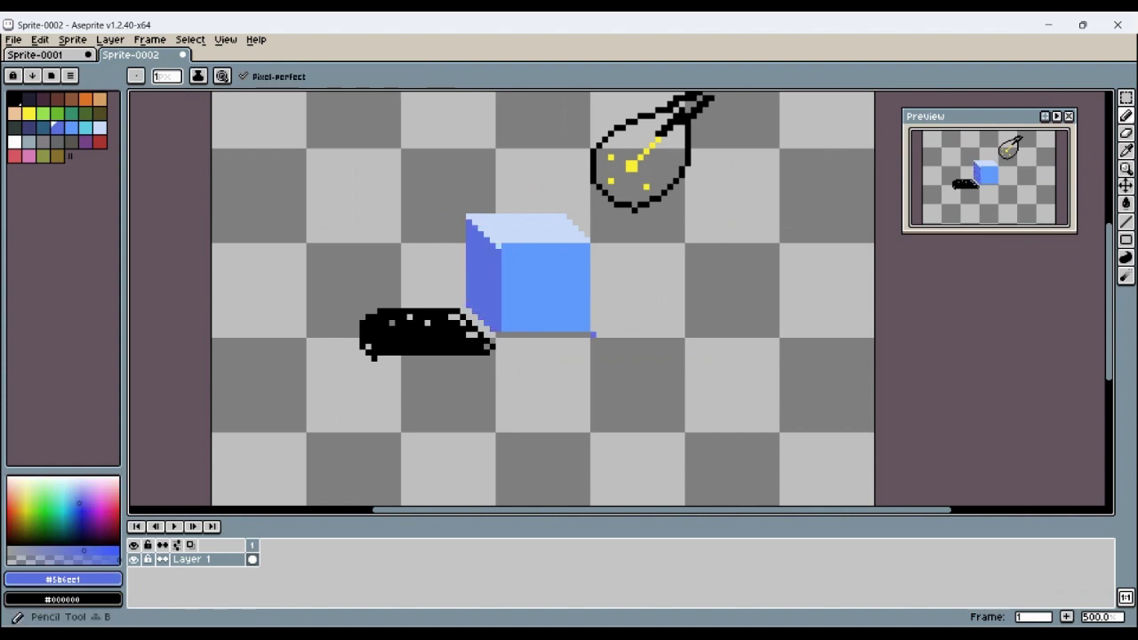
- Try recoloring the upper edge row of the cube's front face with the top face's pale blue, #cbdbfc
left_click(100, 128)
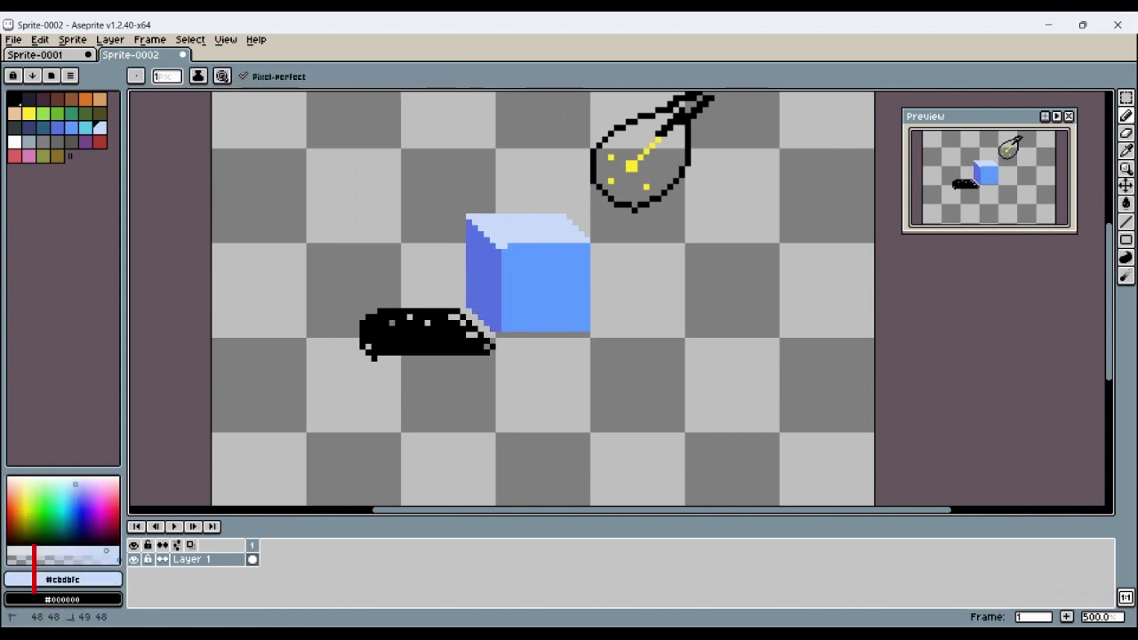
left_click(587, 269)
key("ctrl+Tab")
key("ctrl+Tab")
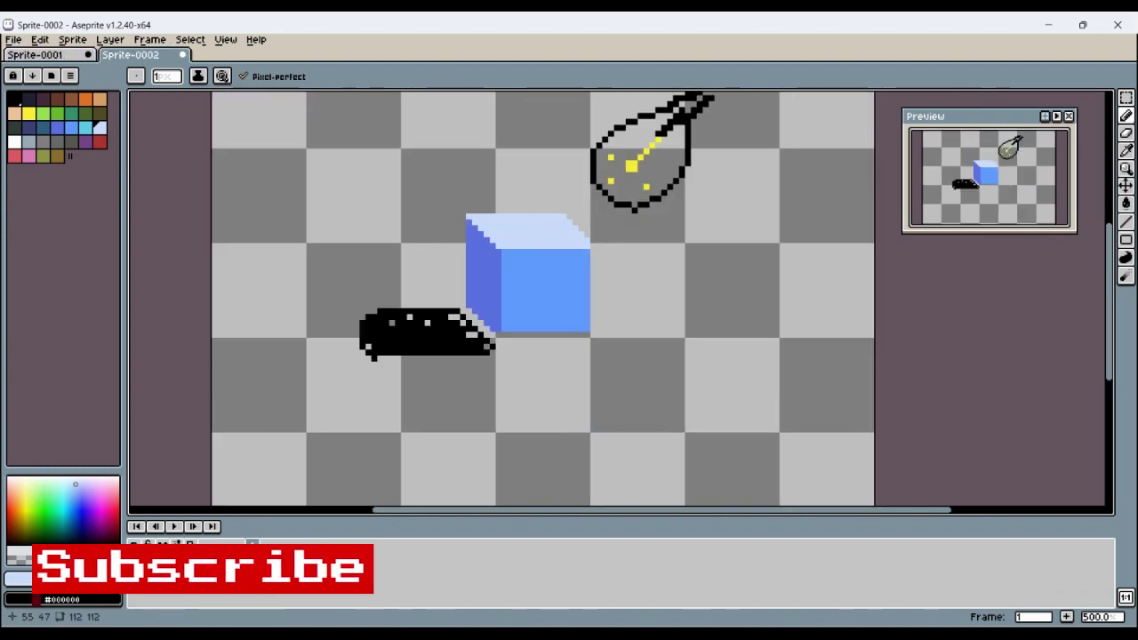
left_click(588, 245)
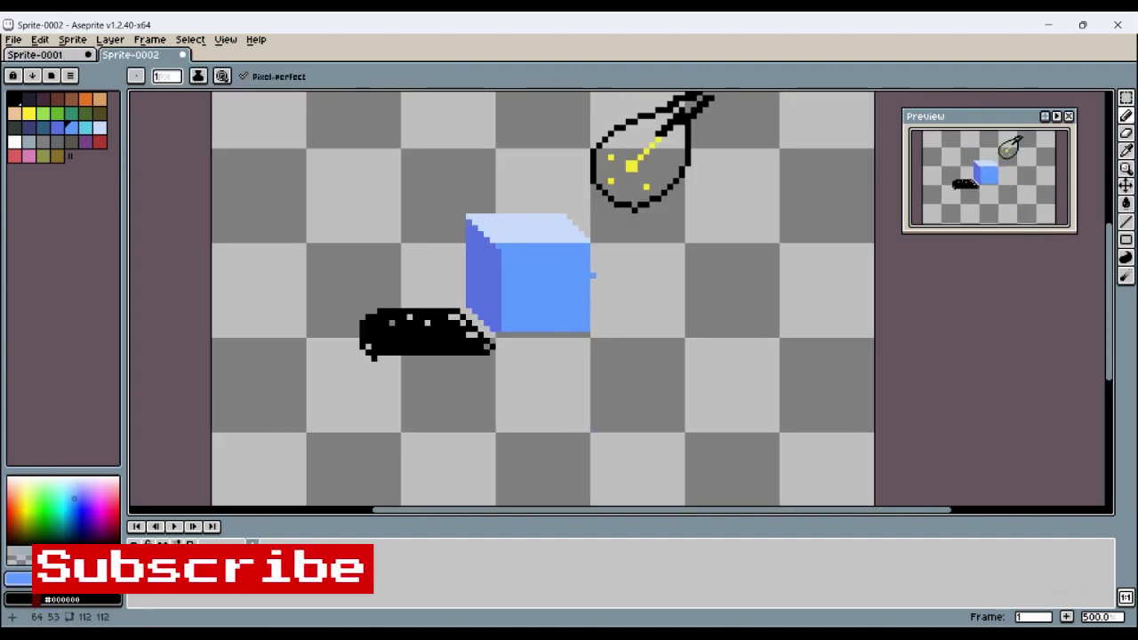
- Draw a black circle outline about 16 pixels wide below and to the right of the cube
key("b")
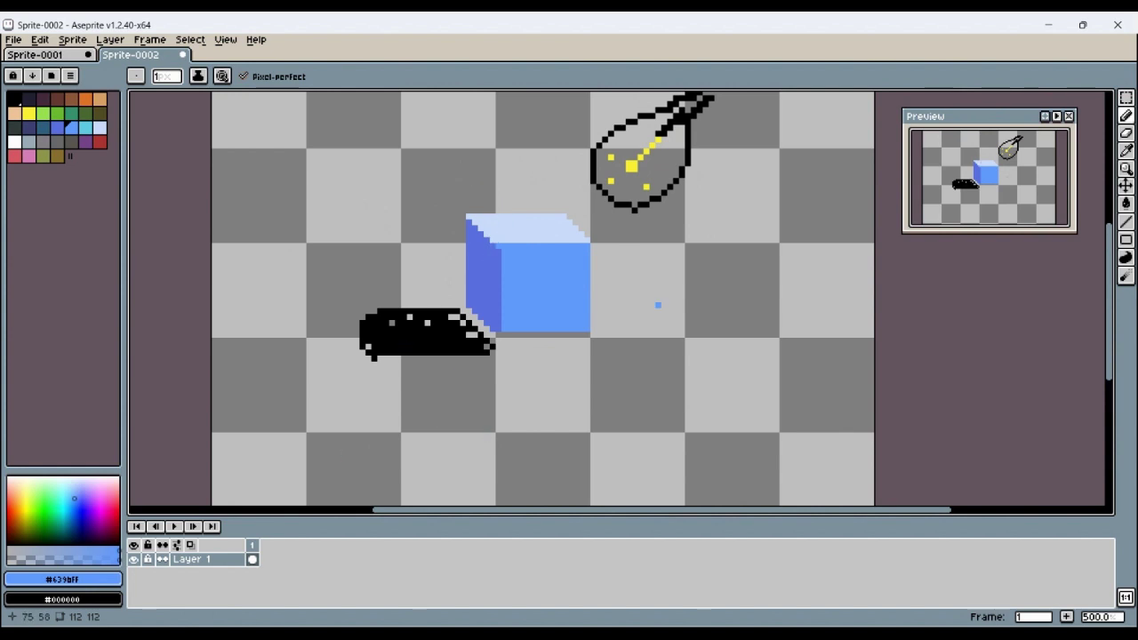
left_click_drag(1126, 239, 1090, 240)
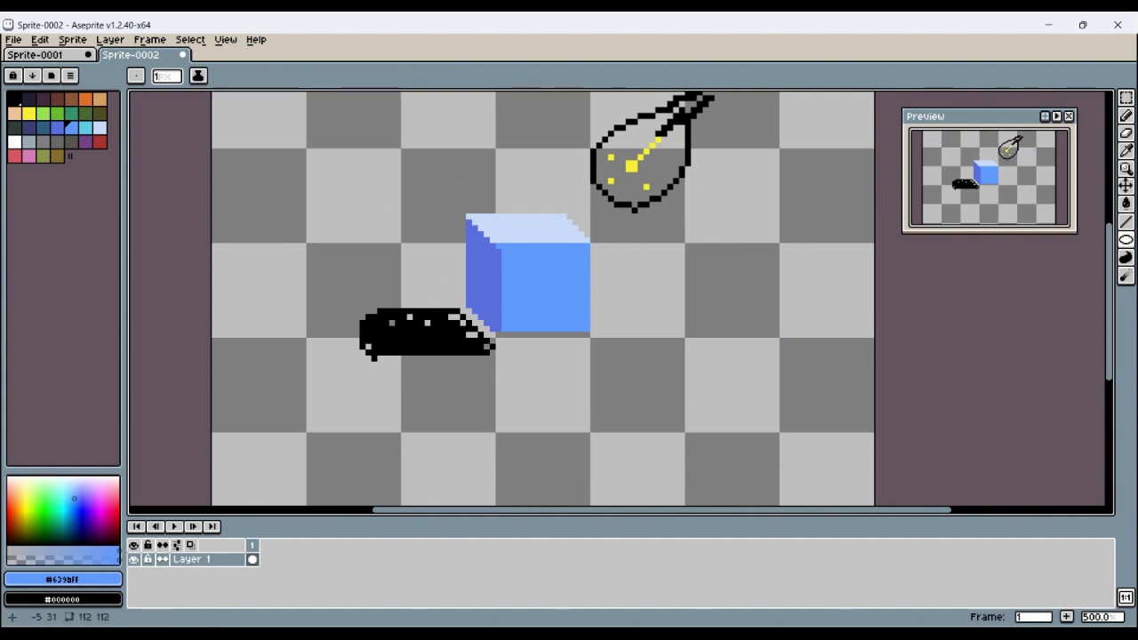
left_click(14, 98)
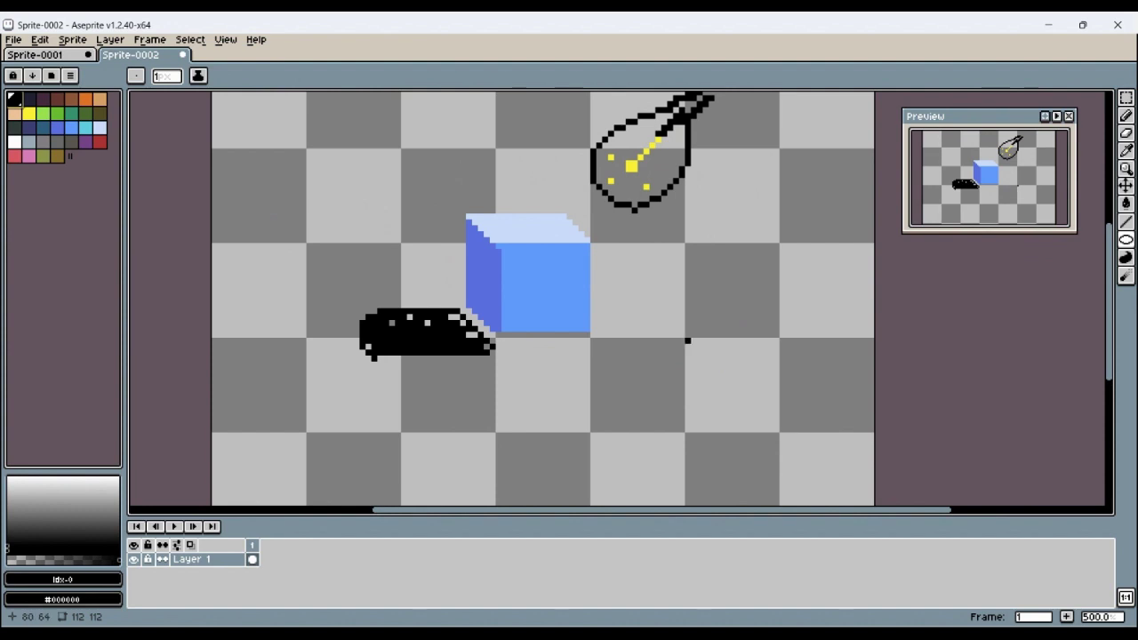
left_click_drag(686, 339, 775, 431)
key("b")
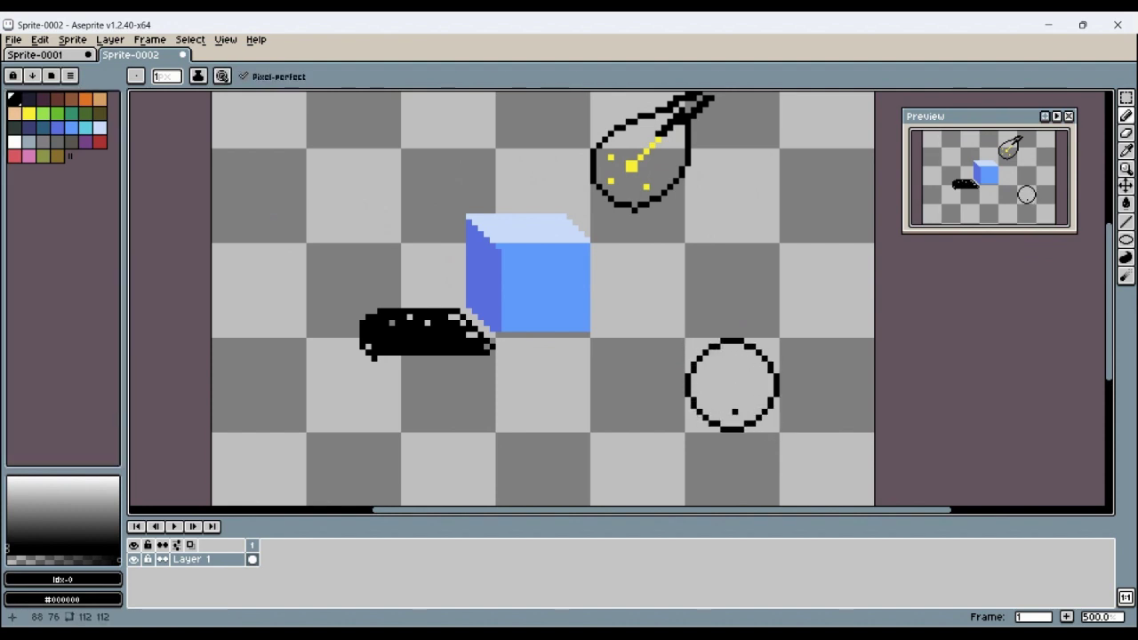
- Pick the dark blue #5b6ee1 of the cube's left face as the drawing color for shading the circle
left_click(487, 281, "alt")
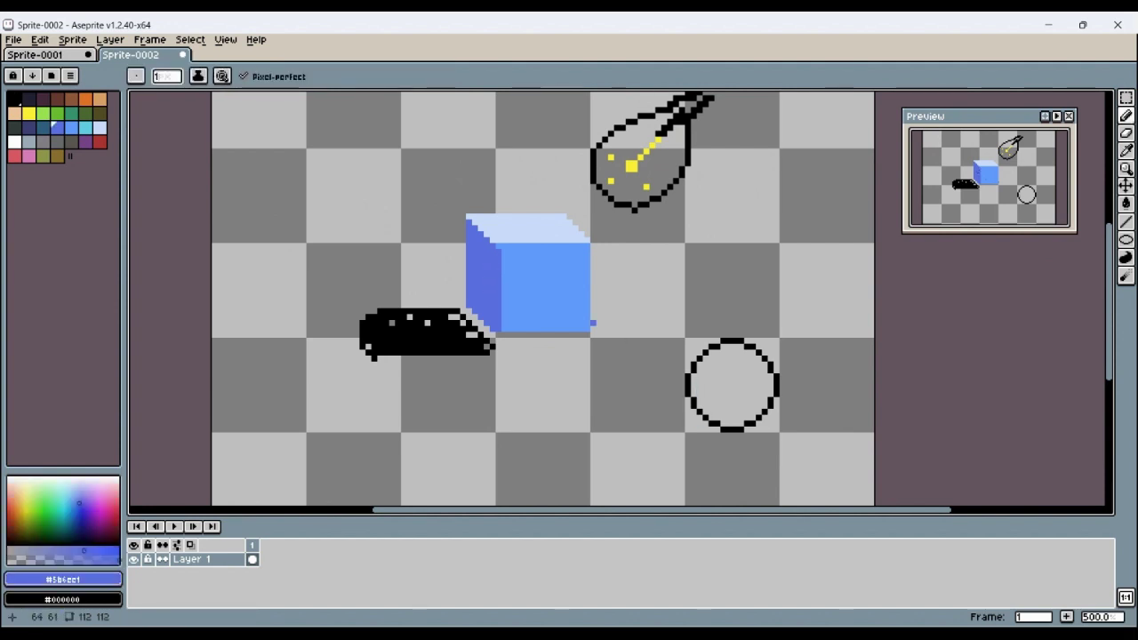
left_click_drag(979, 488, 856, 401)
scroll(754, 334, "up", 1)
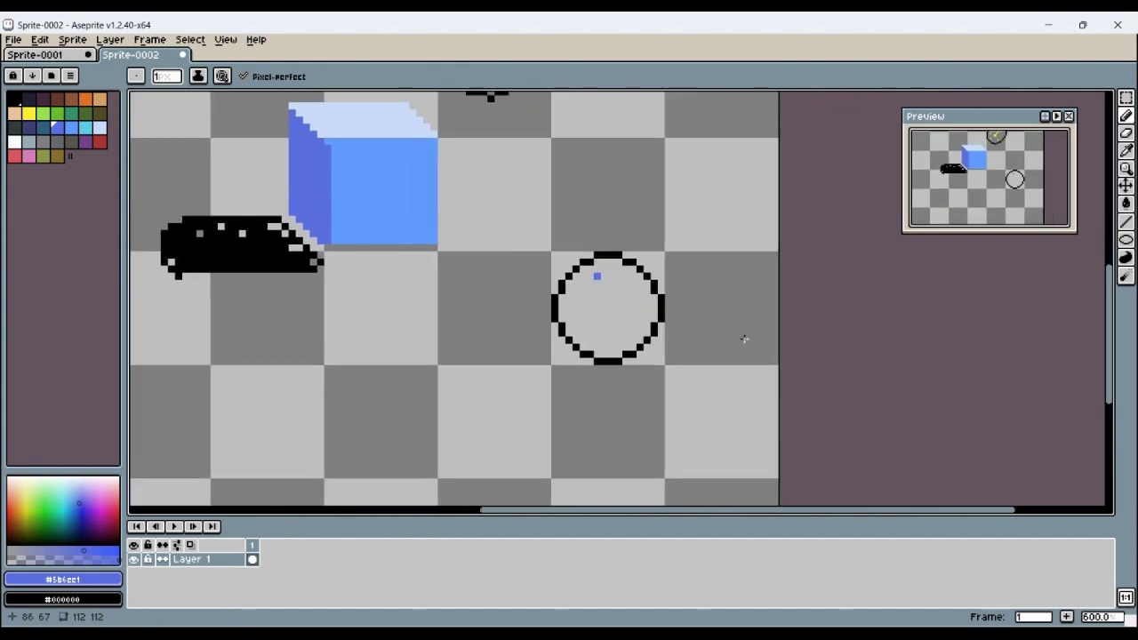
scroll(738, 364, "up", 1)
scroll(738, 384, "down", 1)
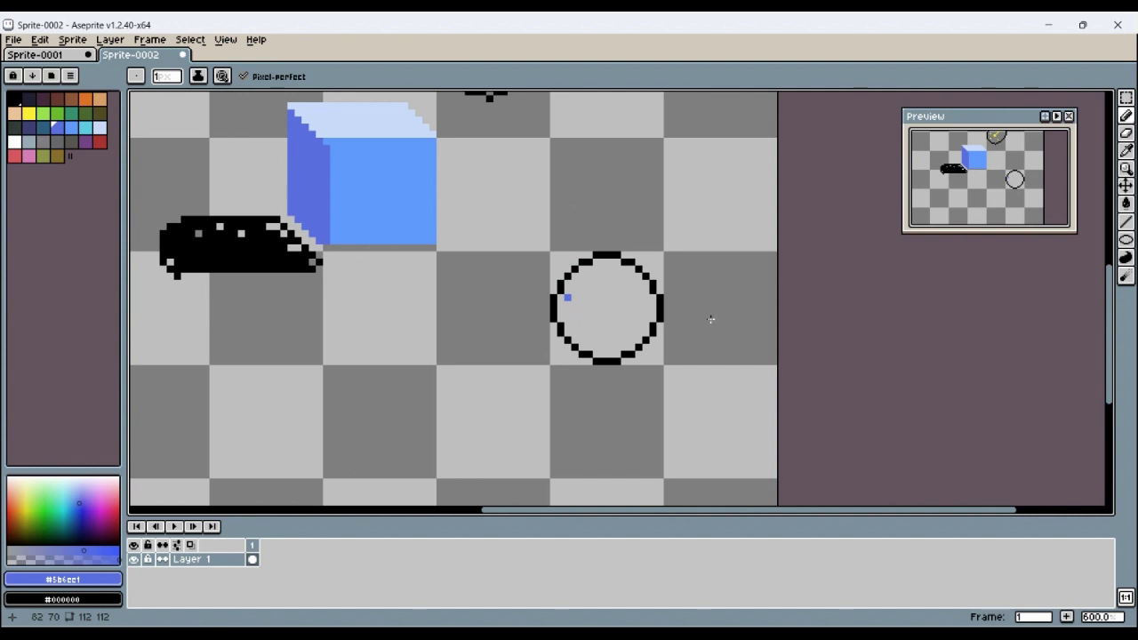
- Try drawing a dark blue shading curve across the lower part of the circle
mouse_move(566, 297)
left_mouse_down()
mouse_move(611, 341)
mouse_move(645, 333)
left_mouse_up()
key("ctrl+z")
key("ctrl+z")
key("ctrl+z")
key("ctrl+z")
key("ctrl+z")
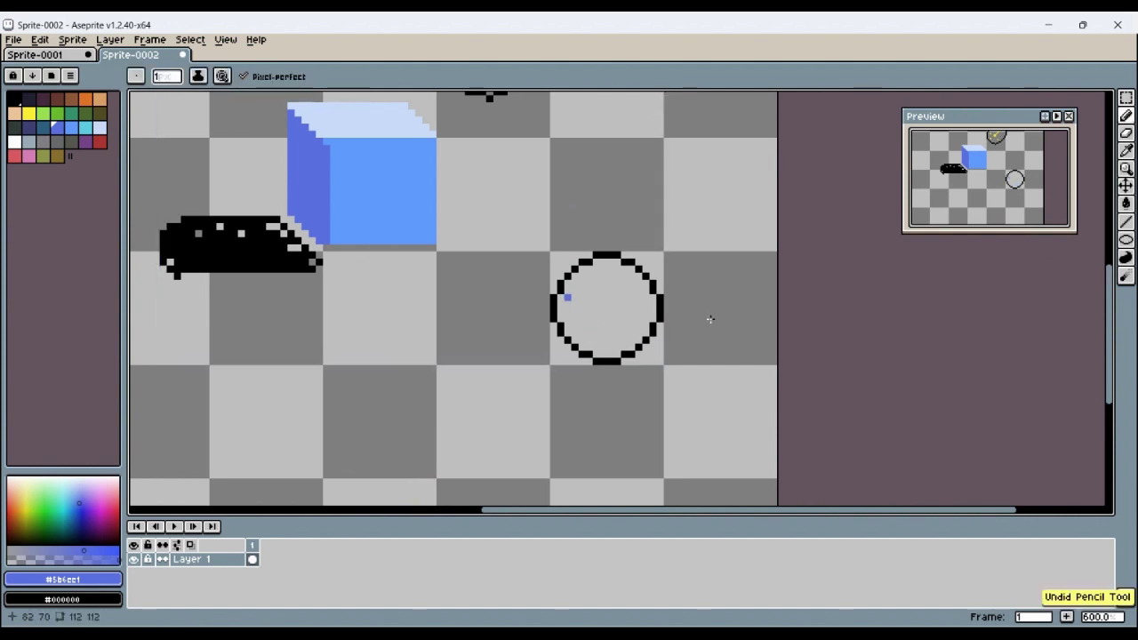
- Divide the circle into three shading bands with a dark blue curve and a medium blue #639bff curve above it
mouse_move(566, 284)
left_mouse_down()
mouse_move(601, 326)
mouse_move(645, 333)
left_mouse_up()
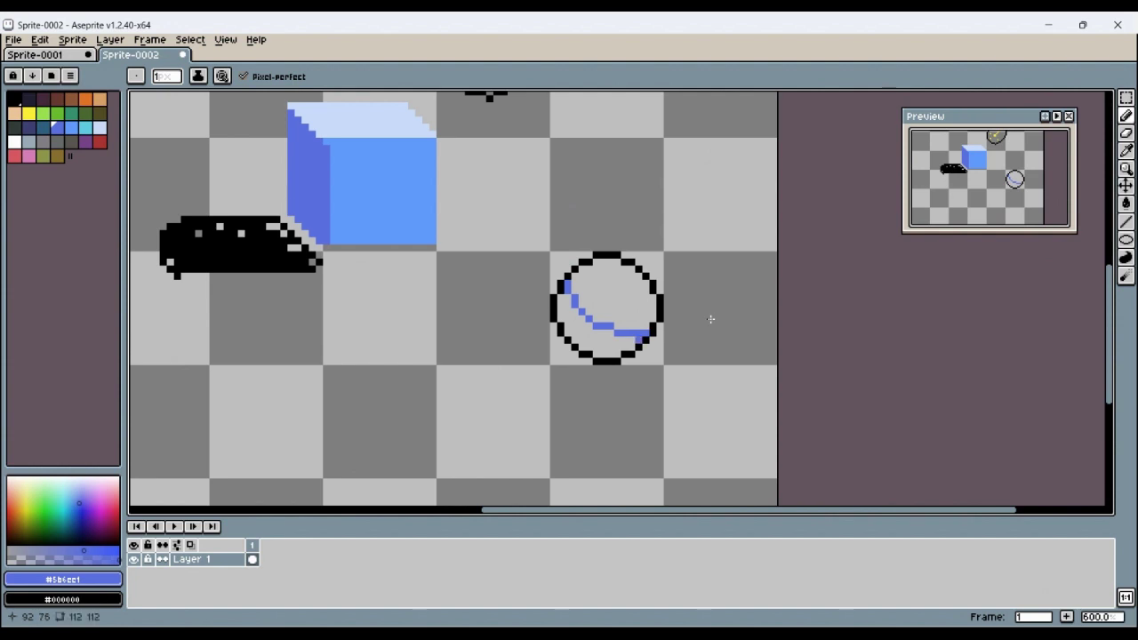
left_click(390, 212, "alt")
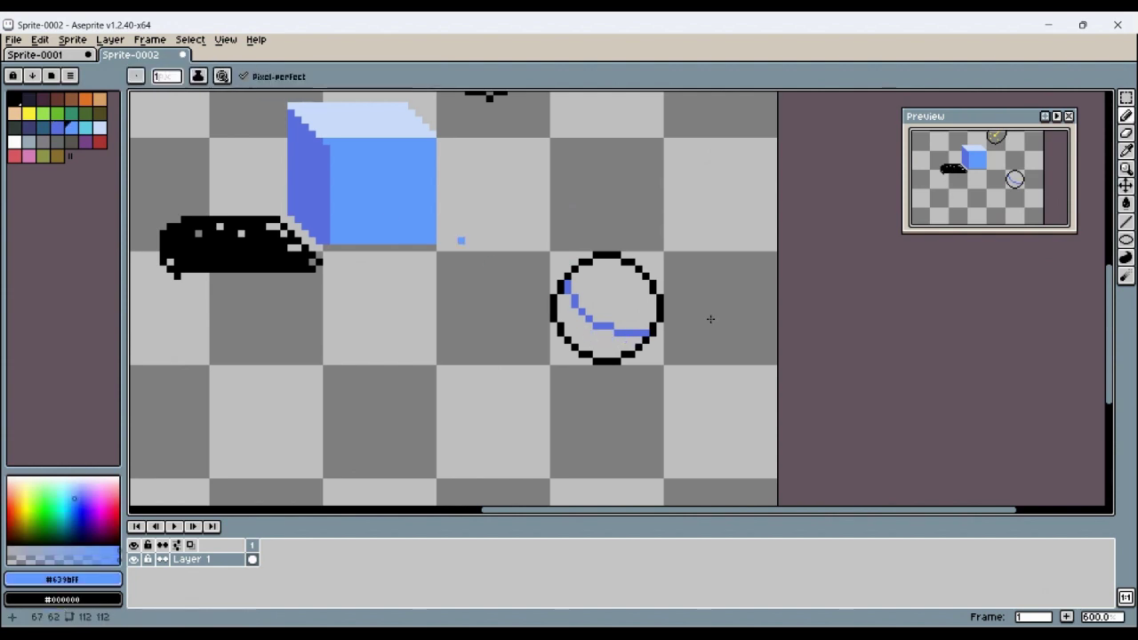
mouse_move(594, 282)
left_mouse_down()
mouse_move(612, 301)
mouse_move(649, 296)
left_mouse_up()
key("ctrl+z")
key("ctrl+z")
key("ctrl+y")
key("ctrl+y")
key("ctrl+y")
key("ctrl+z")
key("ctrl+z")
key("ctrl+y")
key("ctrl+y")
key("ctrl+y")
key("ctrl+y")
key("ctrl+y")
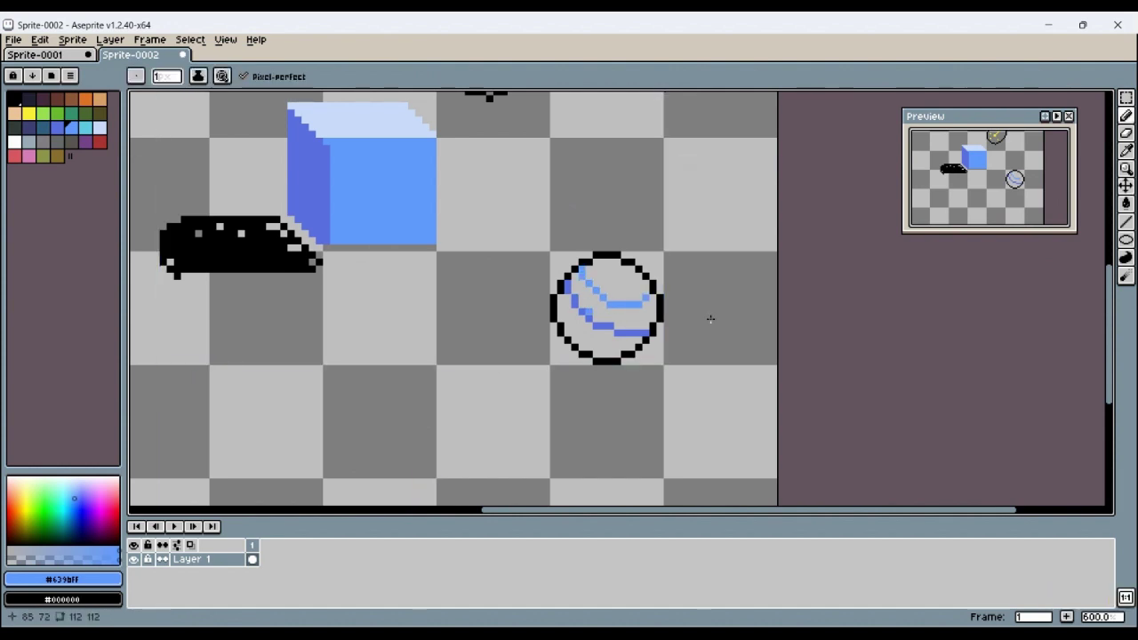
- Fill the circle's upper band with pale blue #cbdbfc, the middle band with medium blue #639bff and the lower band with dark blue #5b6ee1
left_click(710, 319, "alt")
key("g")
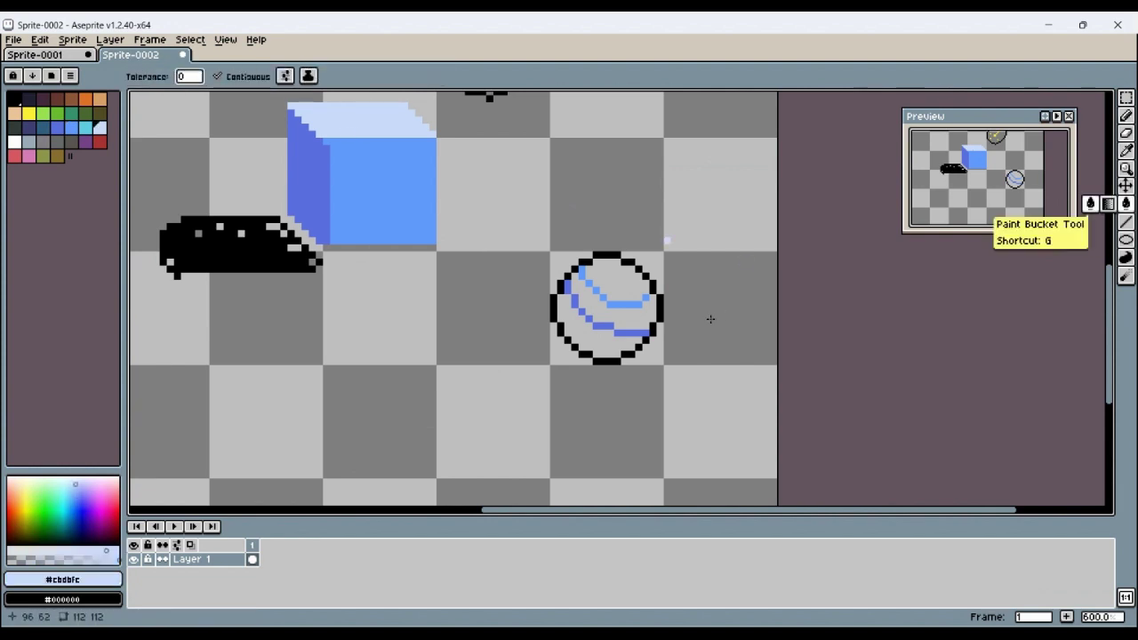
left_click(617, 291)
left_click(426, 142, "alt")
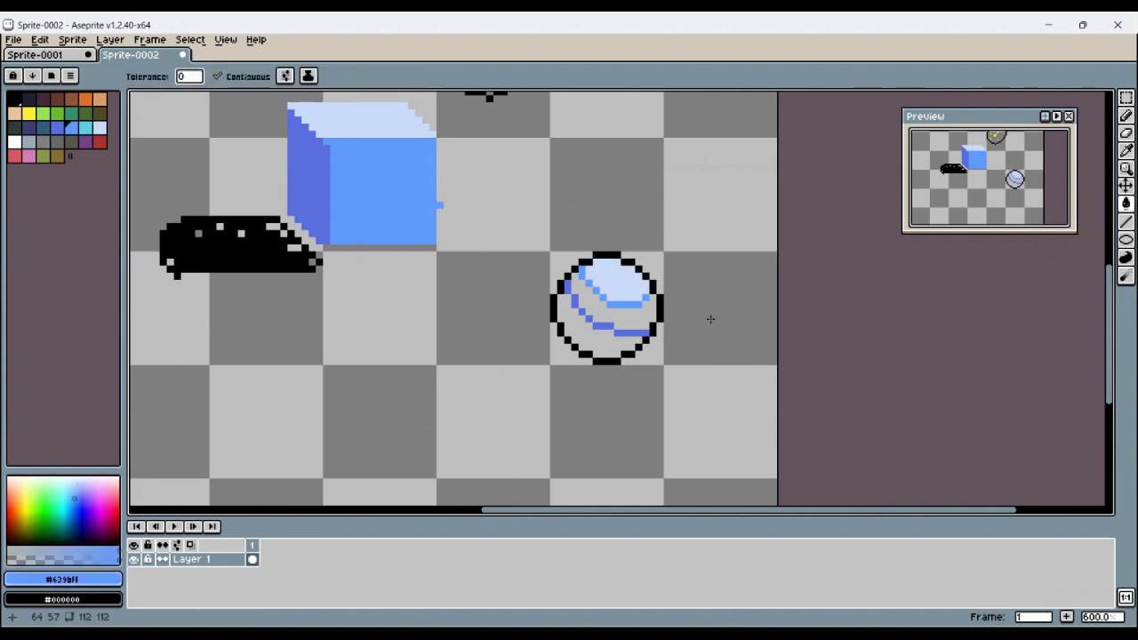
left_click(625, 312)
left_click(565, 313, "alt")
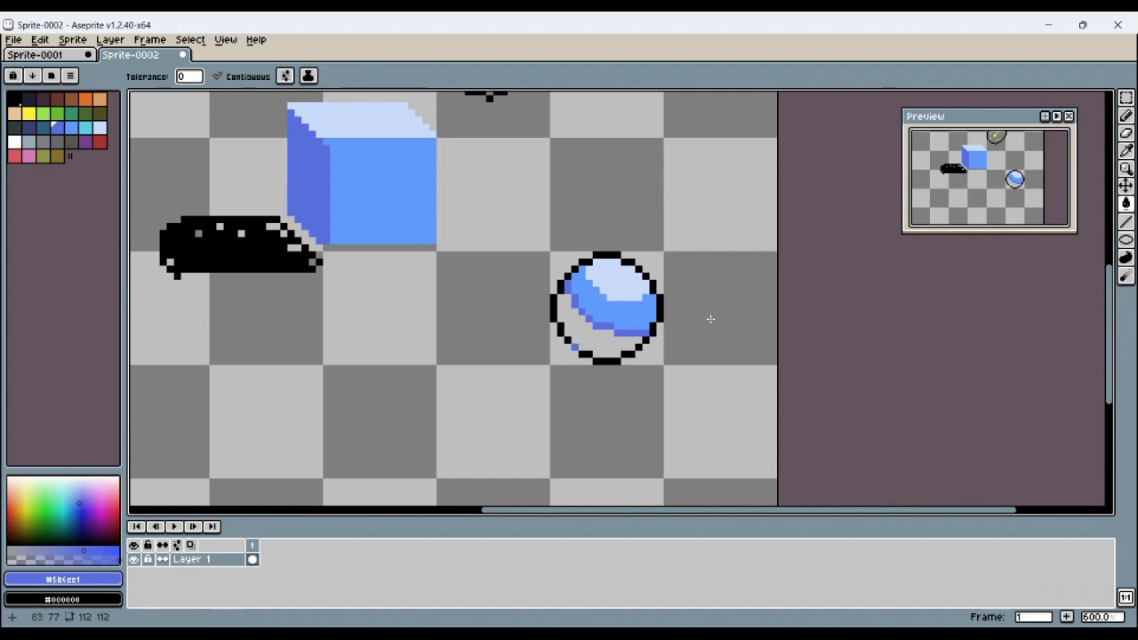
left_click(586, 343)
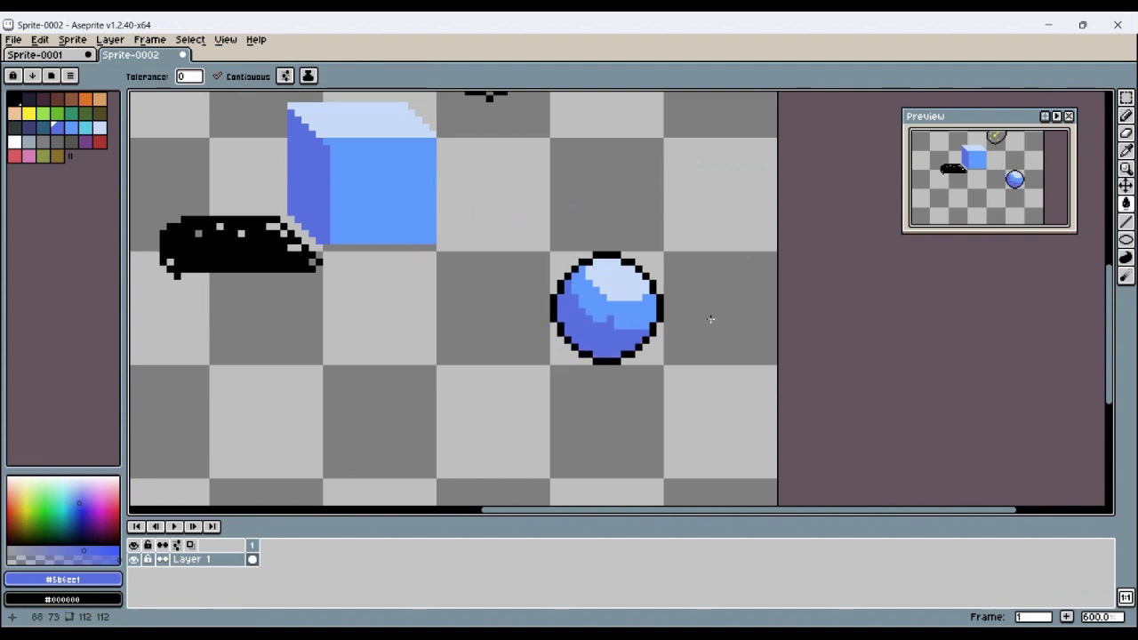
- Draw a small yellow square light source above and to the right of the sphere, with a diagonal ray and sparkle pixels
key("b")
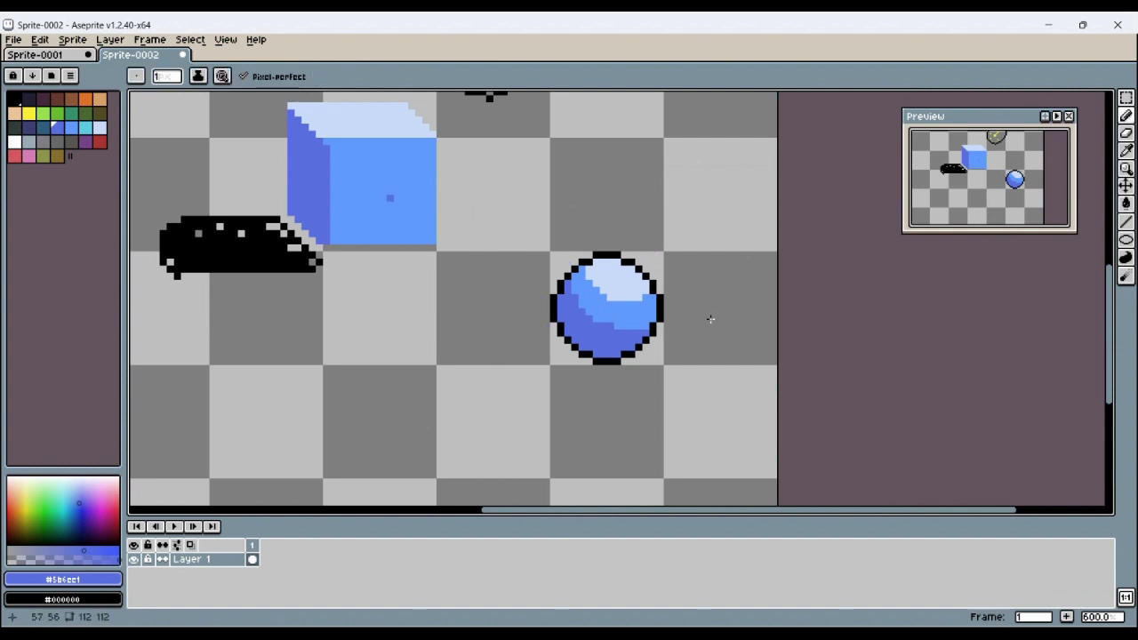
left_click(28, 113)
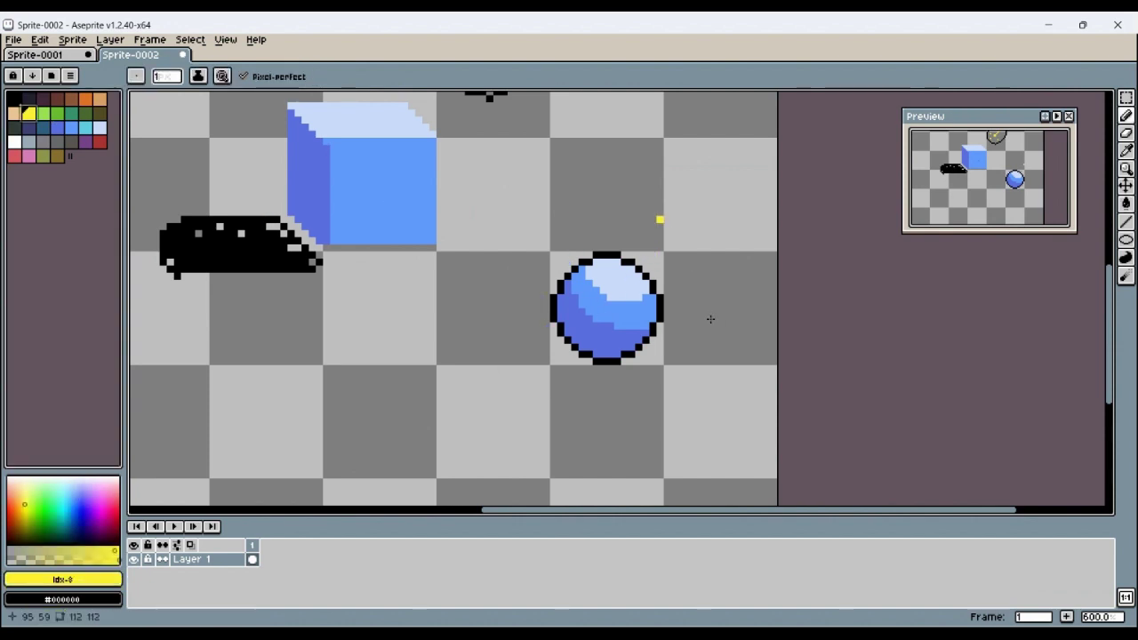
left_click(674, 240)
left_click_drag(674, 237, 689, 219)
left_click(727, 179)
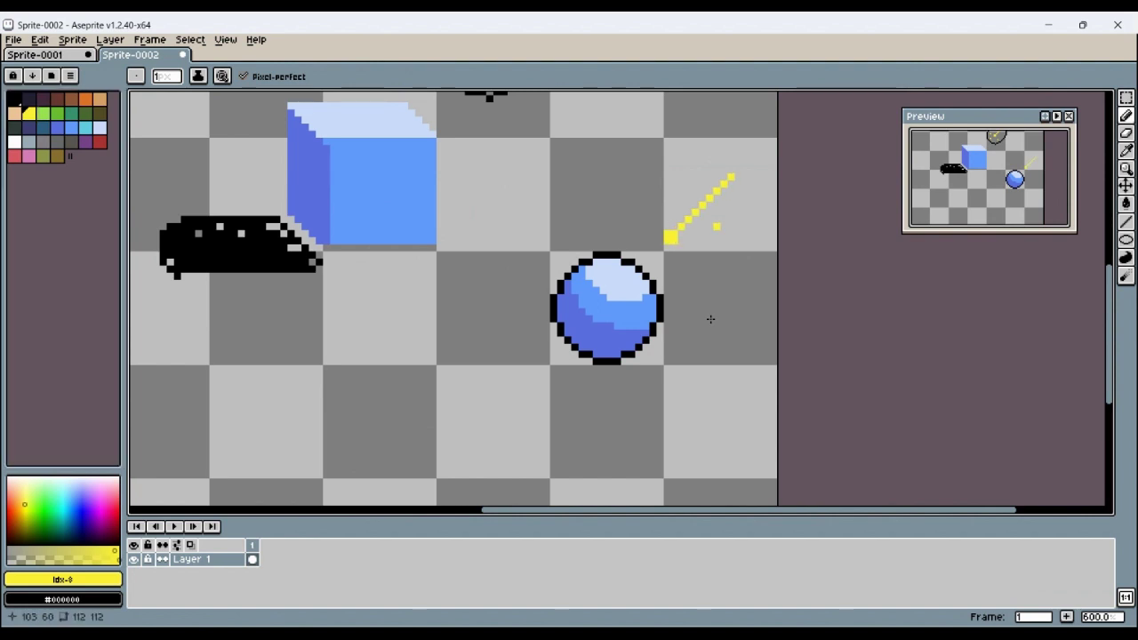
left_click(653, 234)
- Draw a second yellow light source with scattered sparkle pixels directly to the right of the sphere
left_click(708, 312)
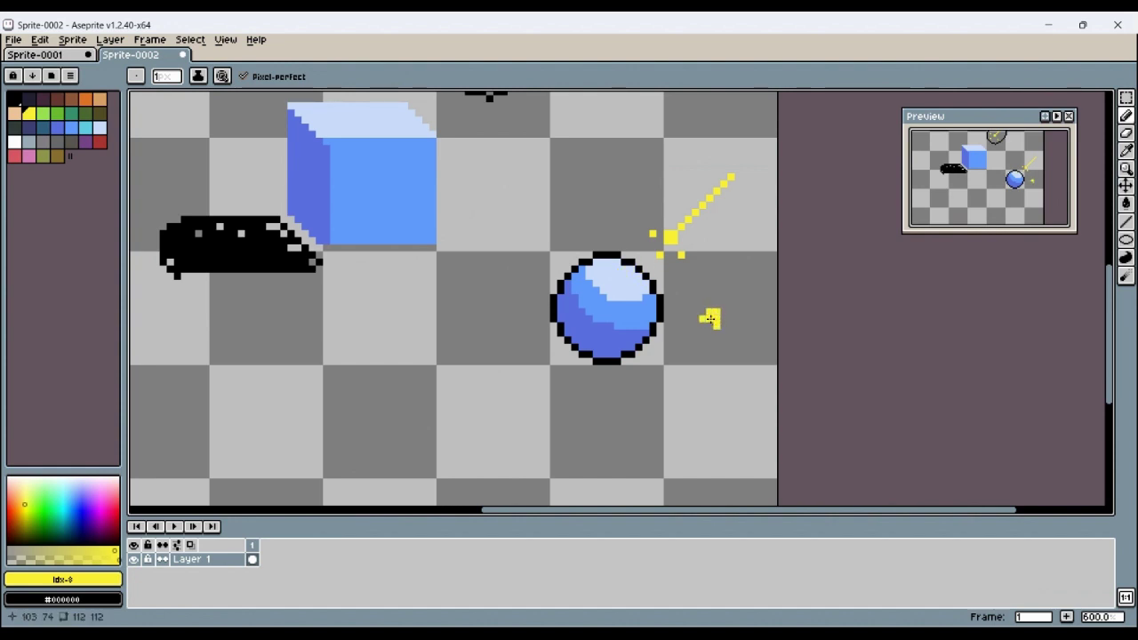
left_click_drag(696, 312, 710, 318)
left_click(710, 317)
left_click(717, 340)
left_click(731, 333)
- Select and delete the yellow pixel cluster directly to the right of the sphere
key("m")
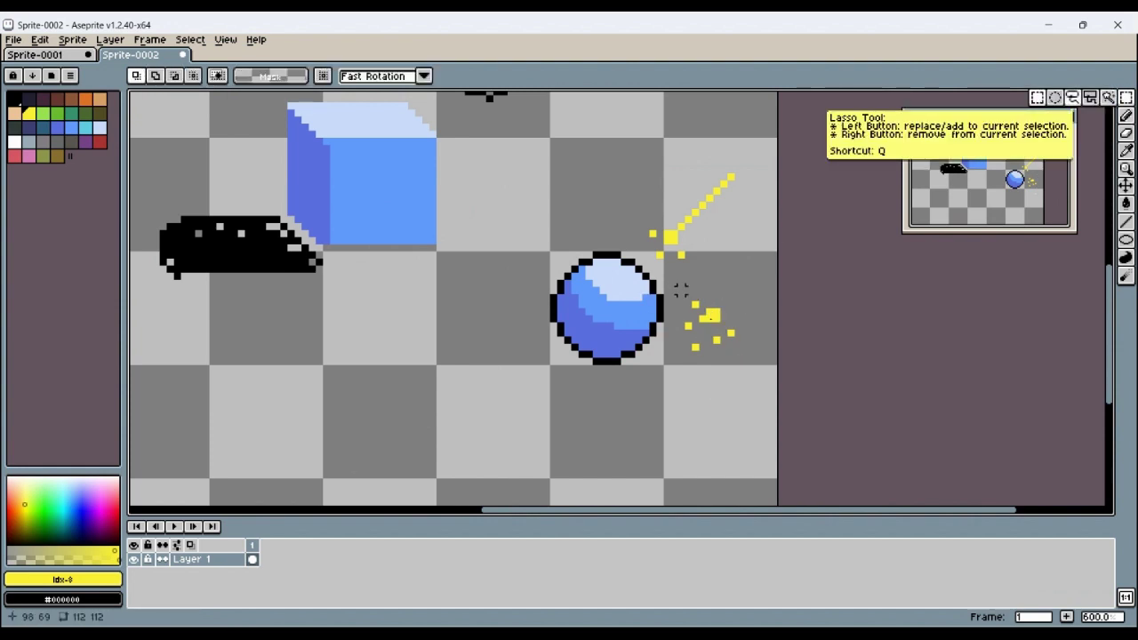
left_click_drag(668, 285, 752, 368)
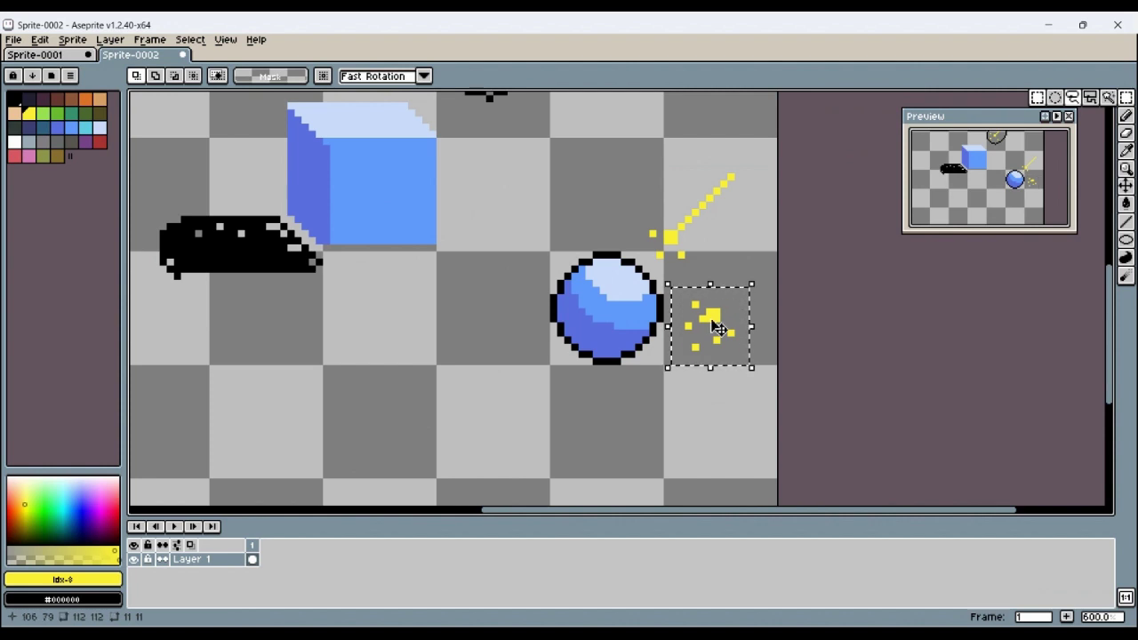
key("Delete")
- Switch to the Sprite-0001 document to view its shaded example shapes
key("b")
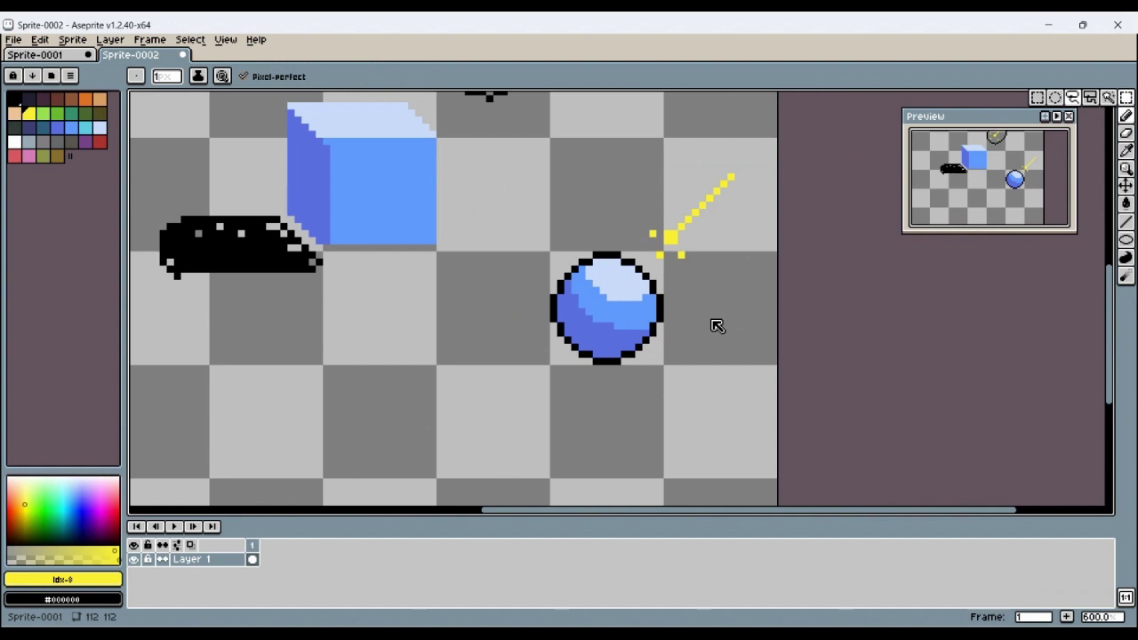
key("ctrl+Tab")
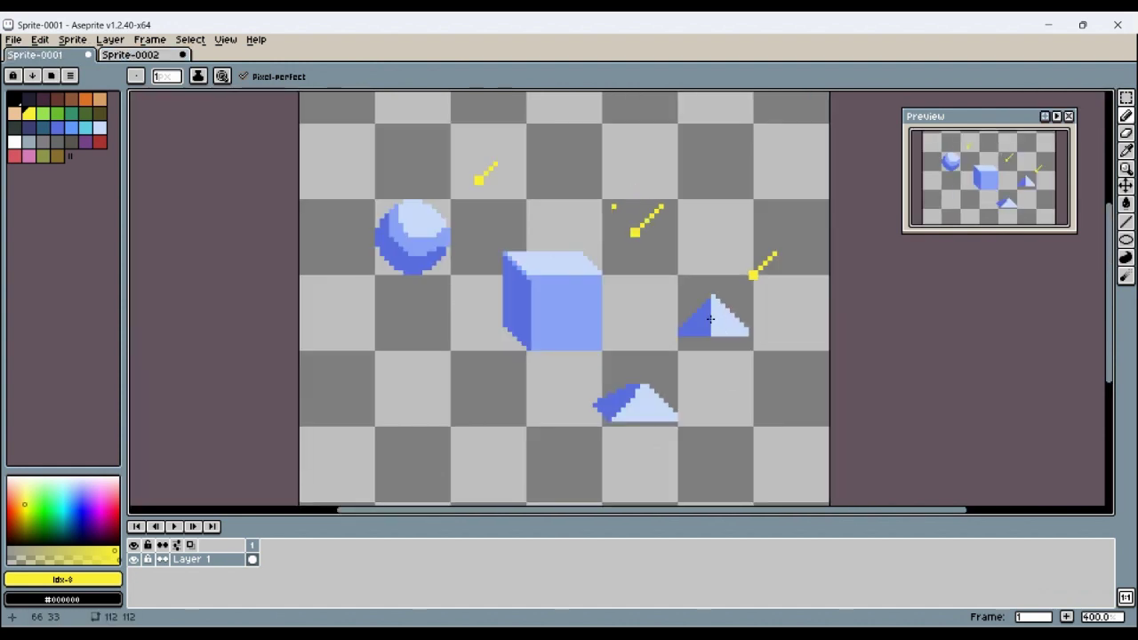